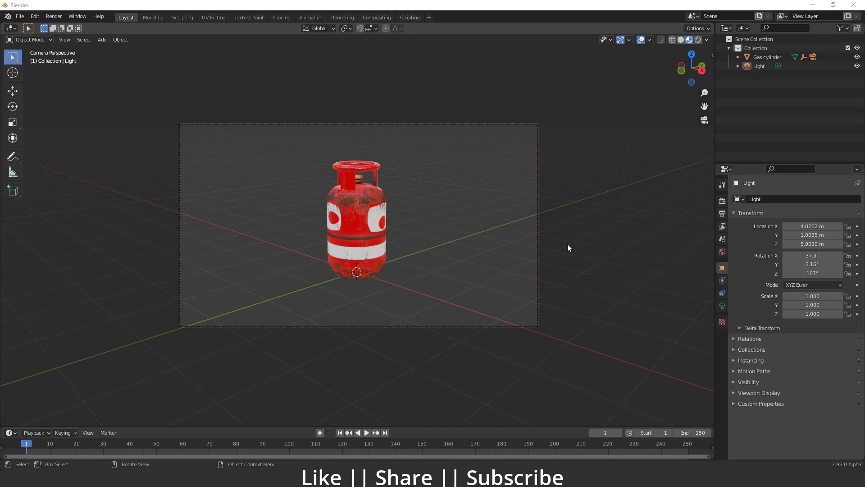
Preview the 250-frame camera orbit, then show the Turnaround Camera sidebar settings
{"action": "key", "text": "space"}
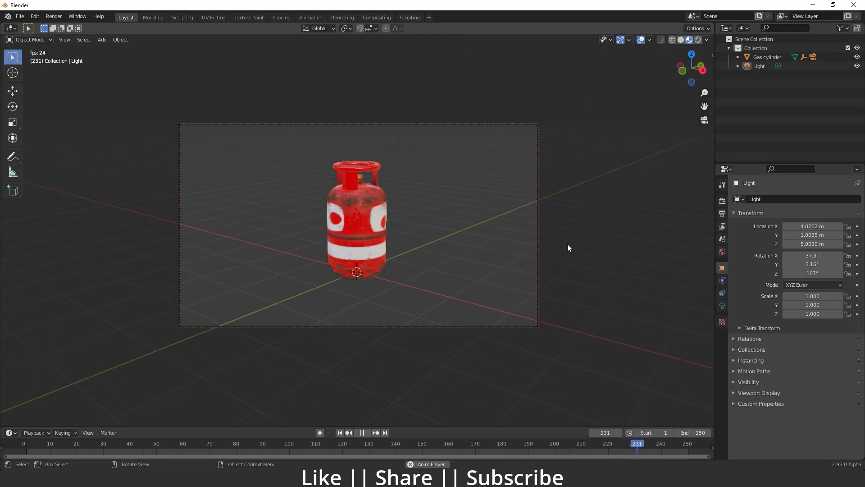
{"action": "key", "text": "space"}
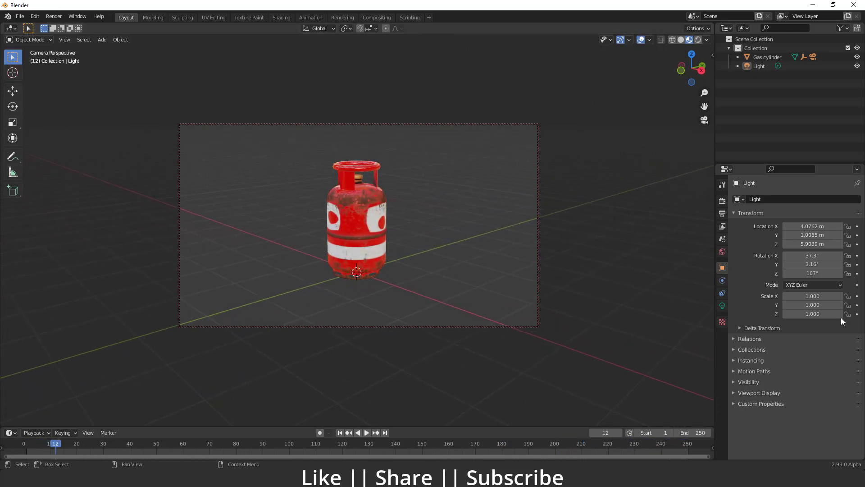
{"action": "key", "text": "n"}
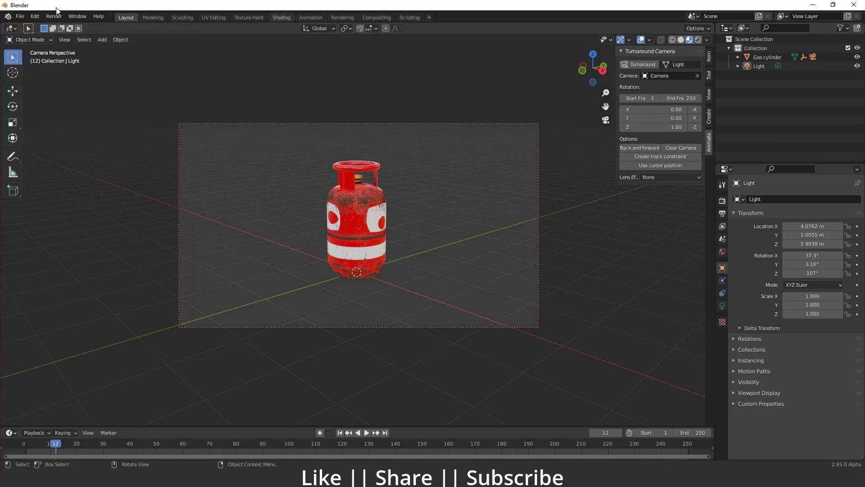
{"action": "left_click", "coordinate": [35, 16]}
{"action": "left_click", "coordinate": [67, 142]}
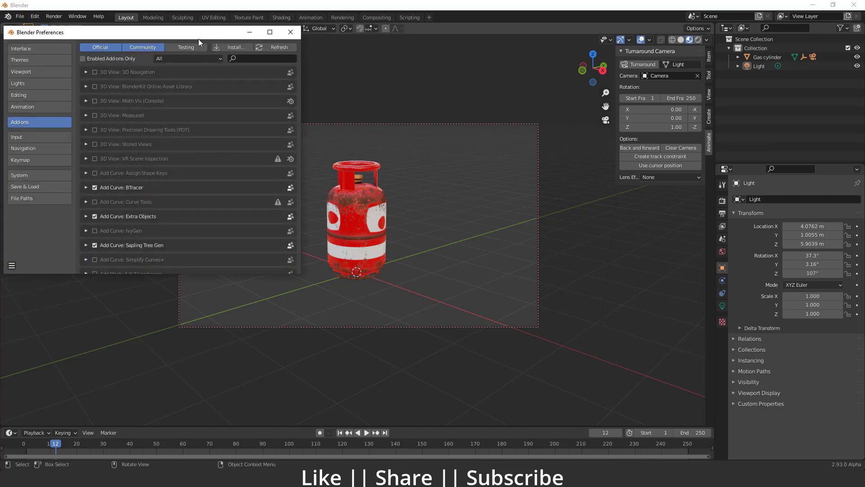
{"action": "left_click_drag", "start_coordinate": [201, 37], "coordinate": [374, 44]}
{"action": "left_click", "coordinate": [439, 65]}
{"action": "type", "text": "t"}
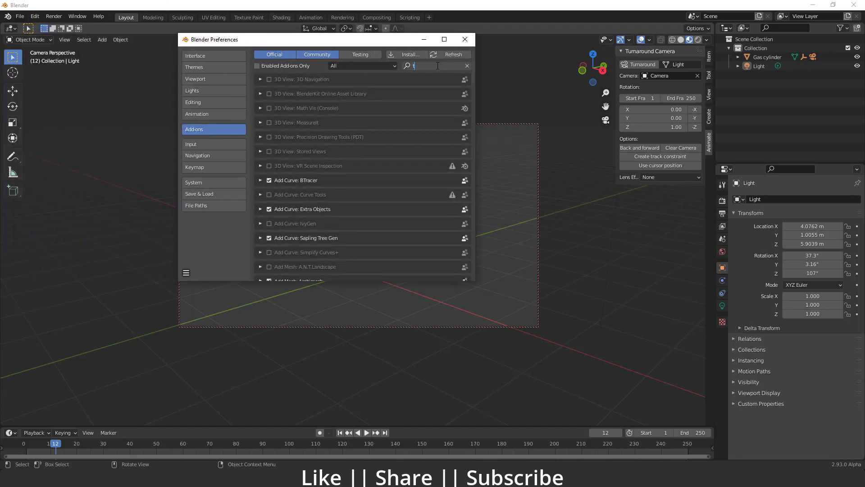
{"action": "type", "text": "run"}
{"action": "key", "text": "BackSpace"}
{"action": "key", "text": "BackSpace"}
{"action": "key", "text": "BackSpace"}
{"action": "type", "text": "urn"}
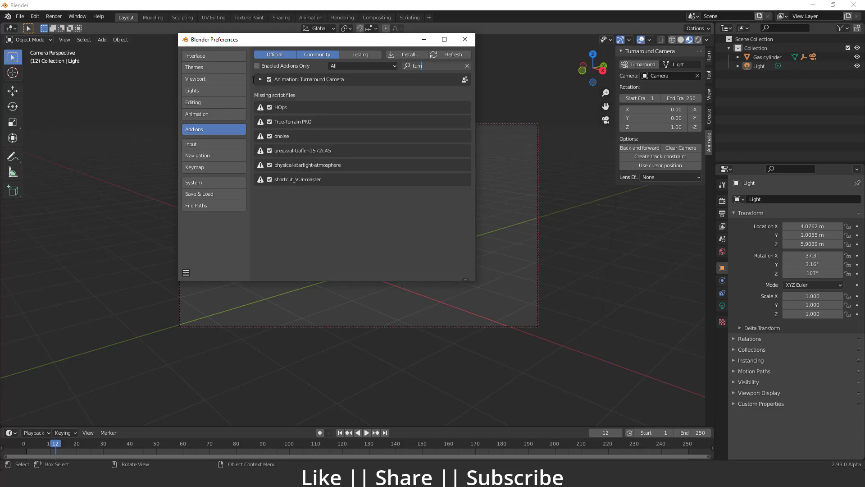
{"action": "left_click", "coordinate": [186, 272]}
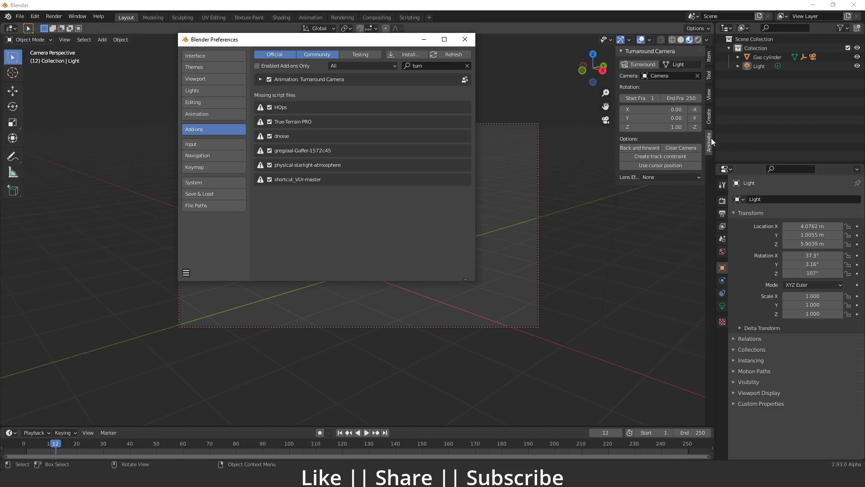
{"action": "left_click", "coordinate": [185, 273]}
{"action": "left_click", "coordinate": [467, 66]}
{"action": "left_click", "coordinate": [468, 40]}
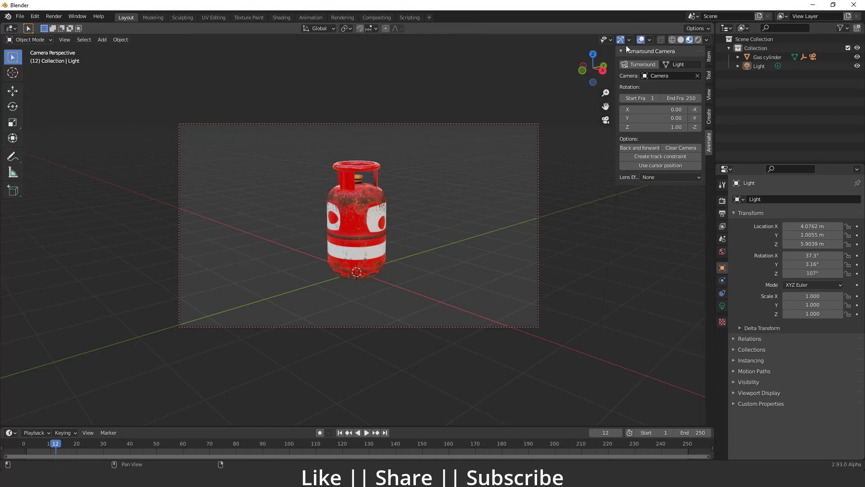
Clear the existing turnaround with Clear Camera, then box-select and delete the old camera
{"action": "left_click", "coordinate": [698, 76]}
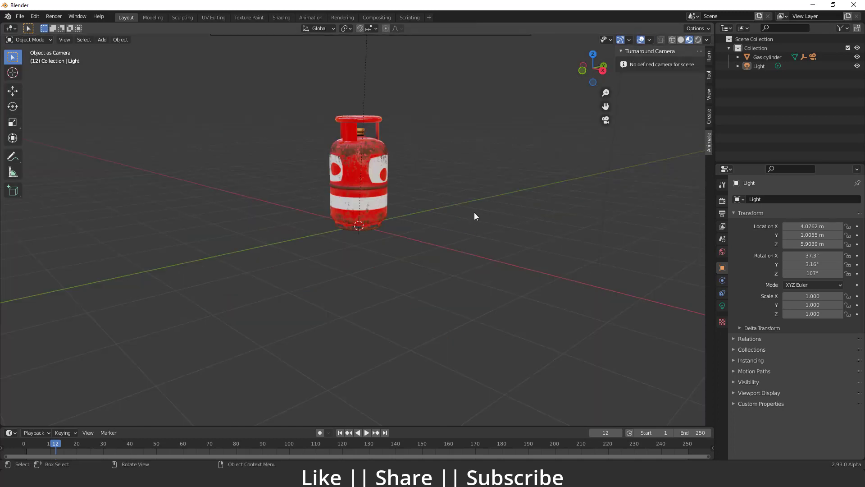
{"action": "mouse_move", "coordinate": [474, 212]}
{"action": "middle_mouse_down"}
{"action": "mouse_move", "coordinate": [417, 238]}
{"action": "mouse_move", "coordinate": [308, 261]}
{"action": "mouse_move", "coordinate": [365, 274]}
{"action": "middle_mouse_up"}
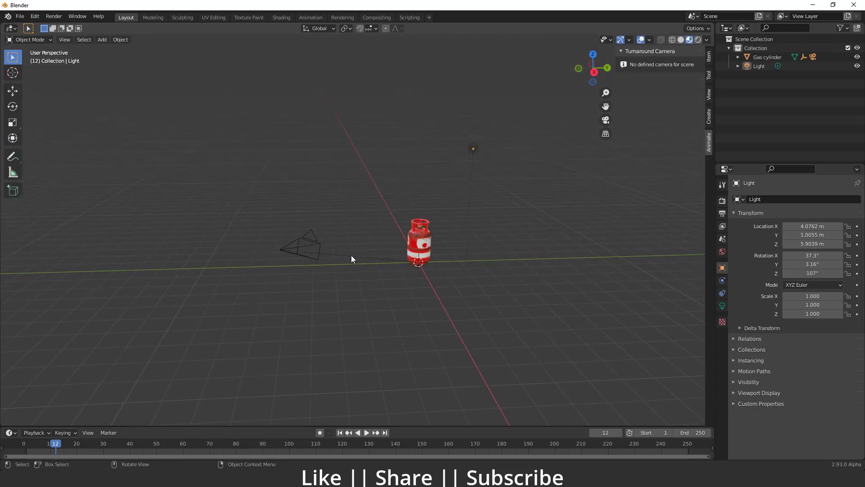
{"action": "left_click", "coordinate": [302, 244]}
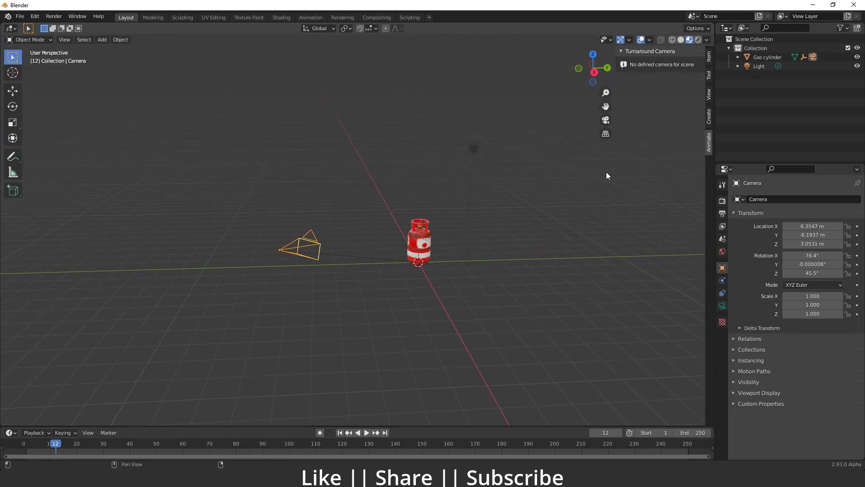
{"action": "left_click", "coordinate": [426, 237]}
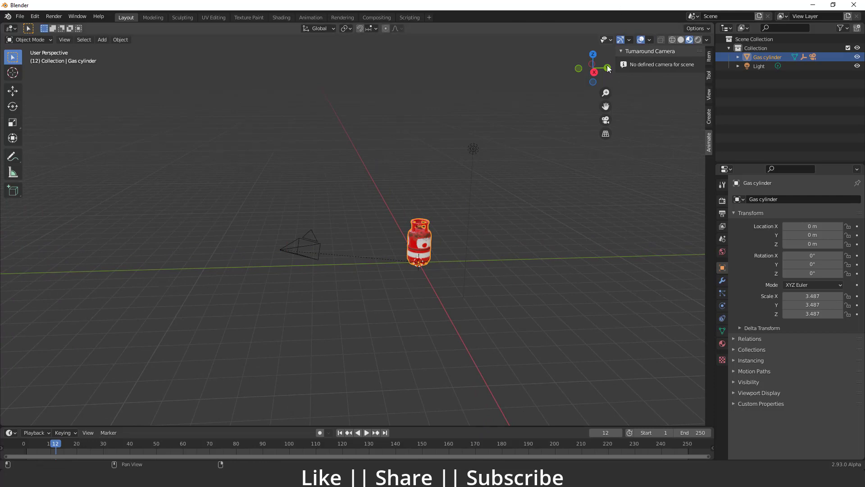
{"action": "left_click", "coordinate": [461, 233]}
{"action": "left_click", "coordinate": [426, 231]}
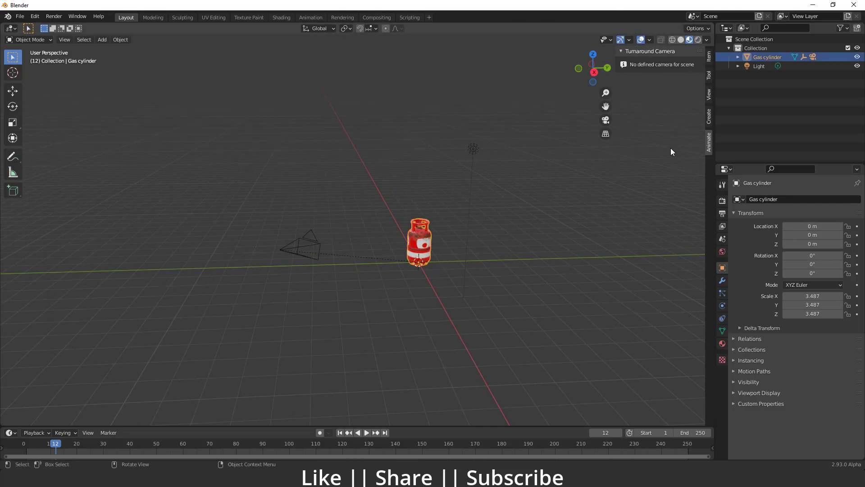
{"action": "left_click_drag", "start_coordinate": [199, 105], "coordinate": [360, 313]}
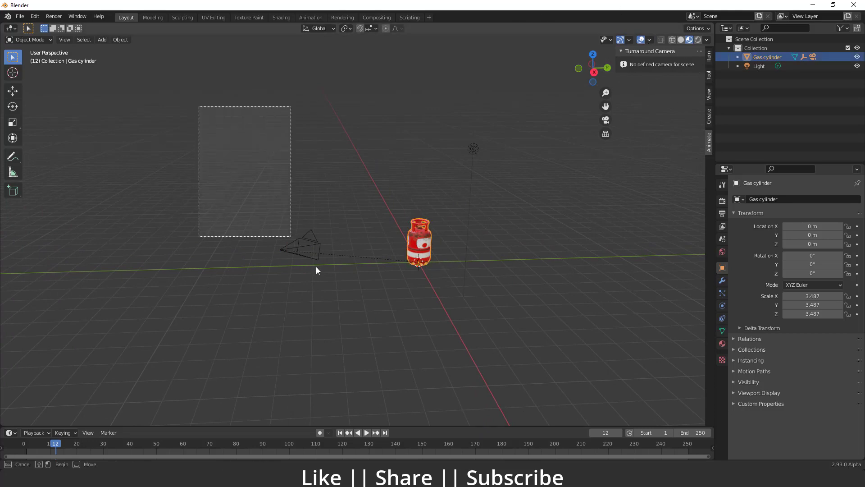
{"action": "key", "text": "Delete"}
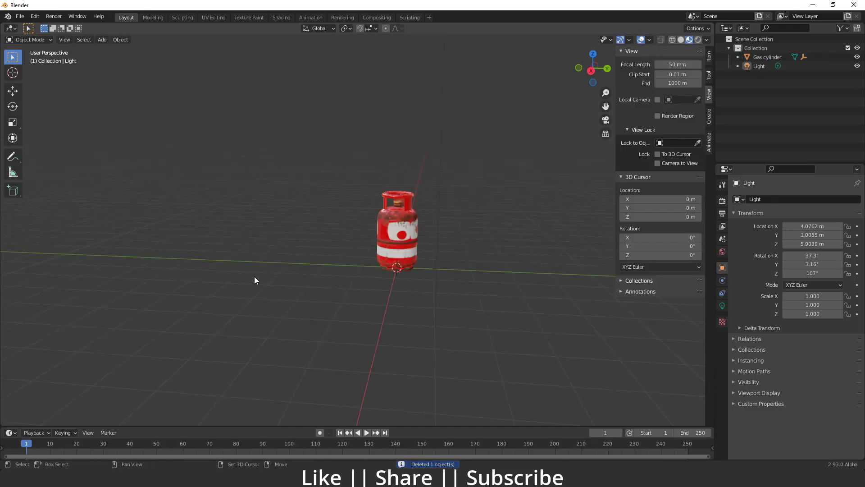
Add a new camera to the scene and look through it
{"action": "key", "text": "shift+a"}
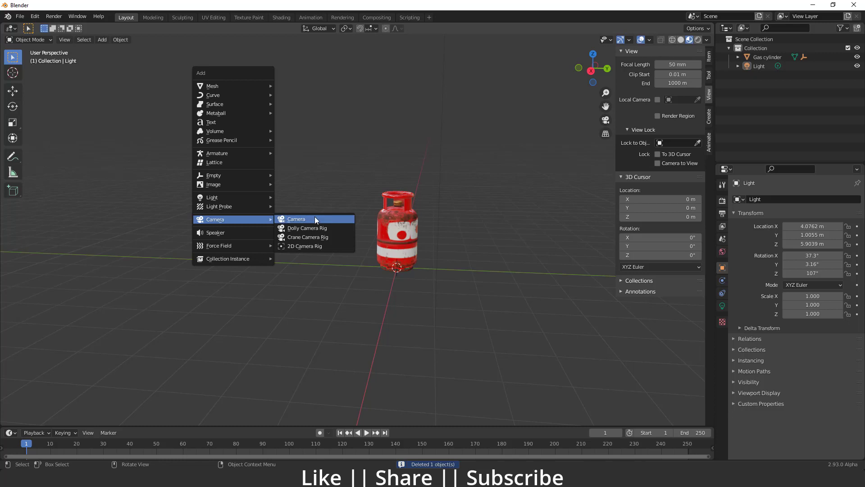
{"action": "left_click", "coordinate": [314, 219]}
{"action": "key", "text": "KP_0"}
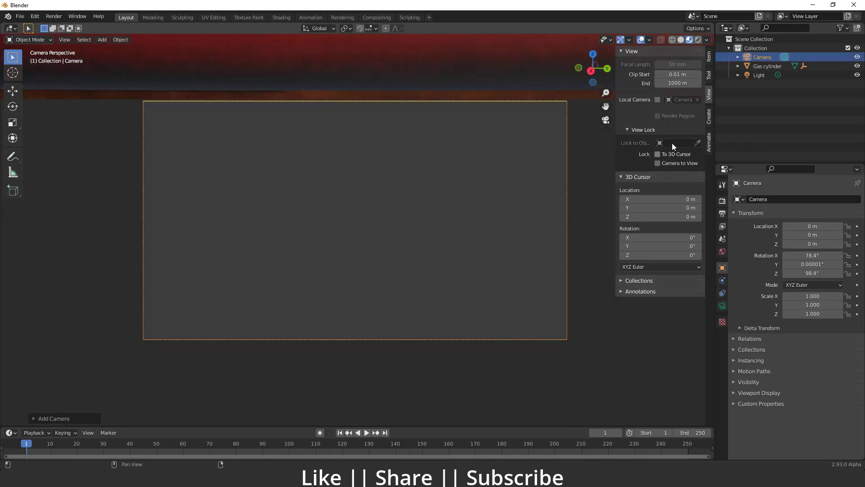
Lock the camera to the view and zoom and pan until the gas cylinder is framed
{"action": "left_click", "coordinate": [657, 163]}
{"action": "scroll", "coordinate": [421, 219], "scroll_direction": "down", "scroll_amount": 3}
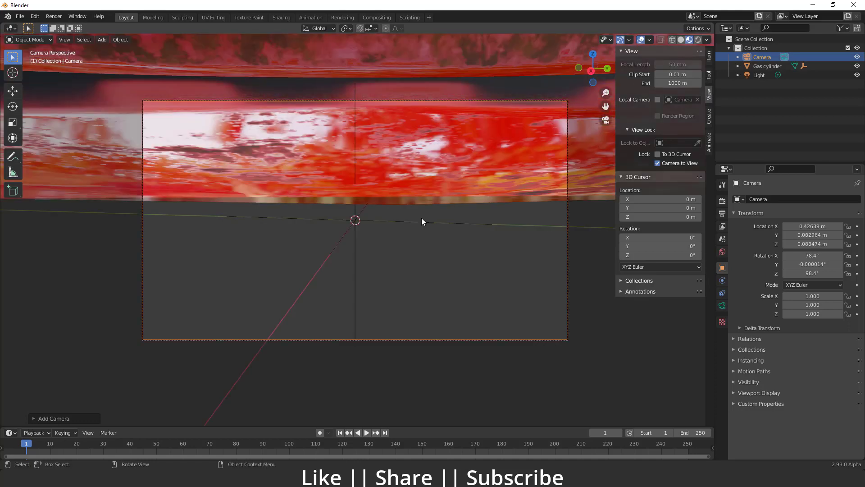
{"action": "scroll", "coordinate": [421, 218], "scroll_direction": "down", "scroll_amount": 3}
{"action": "scroll", "coordinate": [421, 218], "scroll_direction": "down", "scroll_amount": 3}
{"action": "mouse_move", "coordinate": [390, 169]}
{"action": "middle_mouse_down", "text": "shift"}
{"action": "mouse_move", "coordinate": [396, 221]}
{"action": "mouse_move", "coordinate": [369, 258]}
{"action": "mouse_move", "coordinate": [377, 251]}
{"action": "middle_mouse_up", "text": "shift"}
{"action": "scroll", "coordinate": [394, 233], "scroll_direction": "down", "scroll_amount": 3}
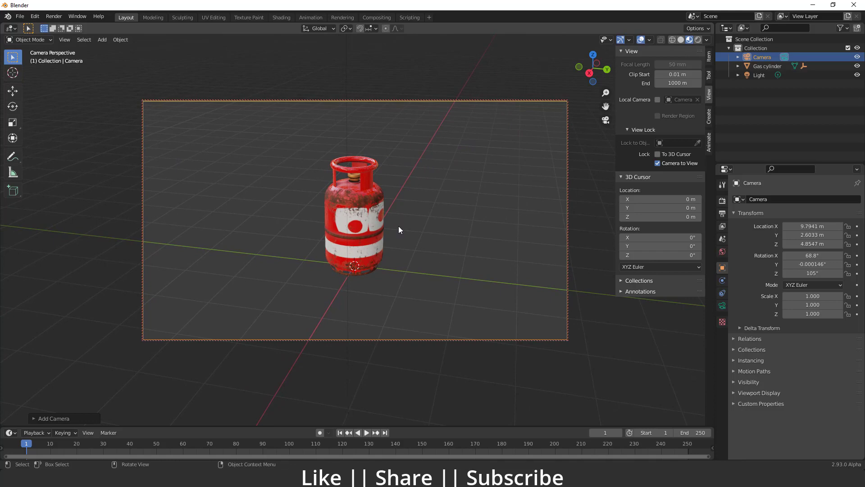
Target the gas cylinder in the Turnaround settings, test playback, and rewind to frame 1
{"action": "left_click", "coordinate": [708, 144]}
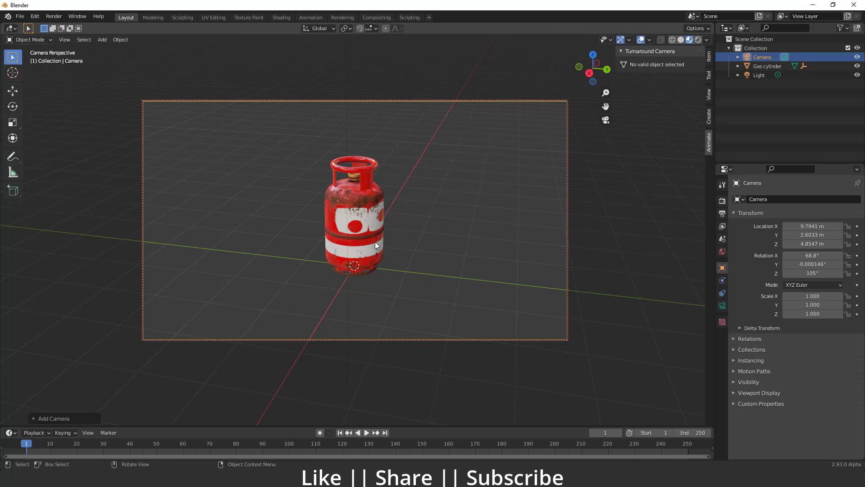
{"action": "left_click", "coordinate": [365, 207]}
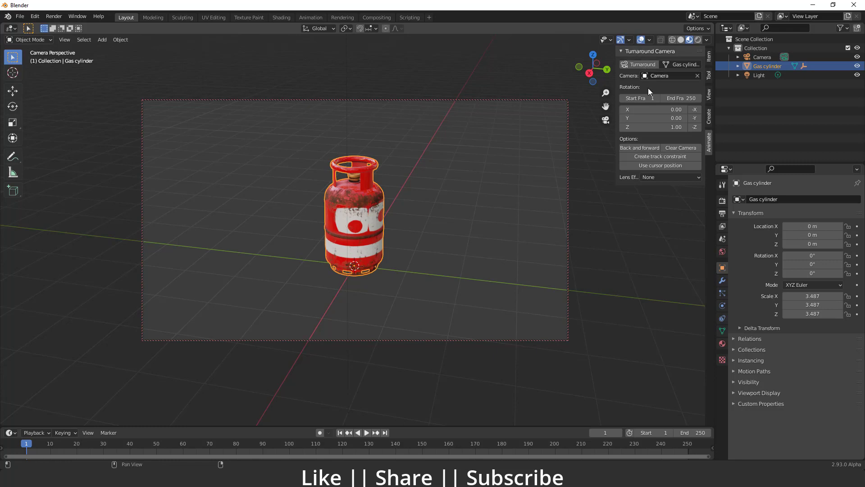
{"action": "key", "text": "alt+a"}
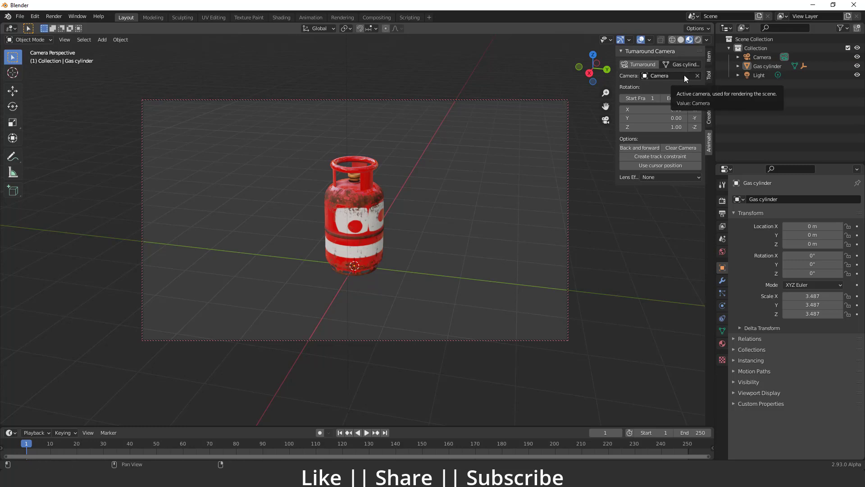
{"action": "key", "text": "space"}
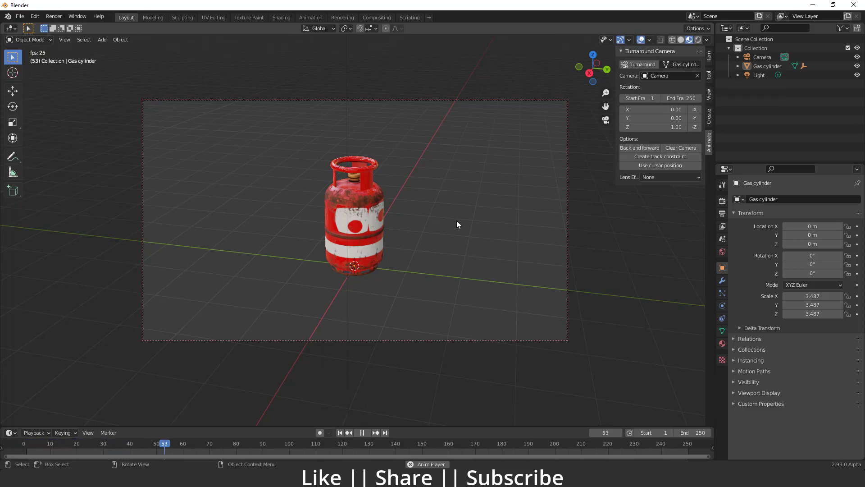
{"action": "key", "text": "space"}
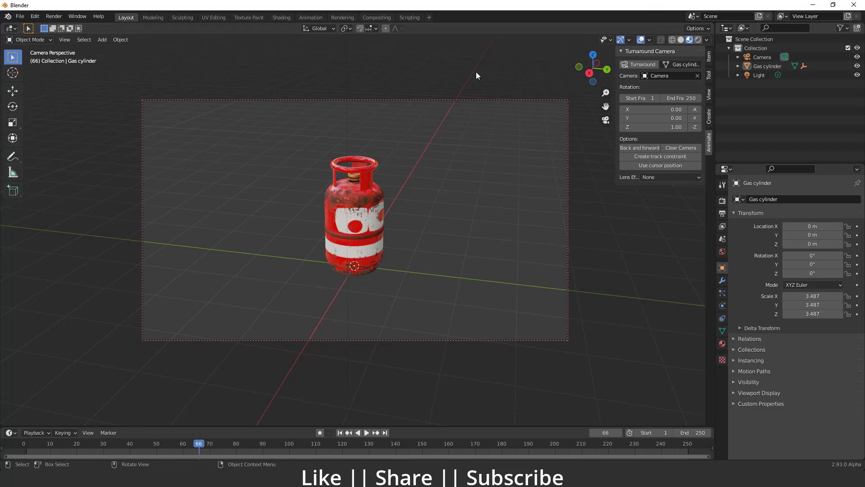
{"action": "left_click_drag", "start_coordinate": [196, 449], "coordinate": [26, 456]}
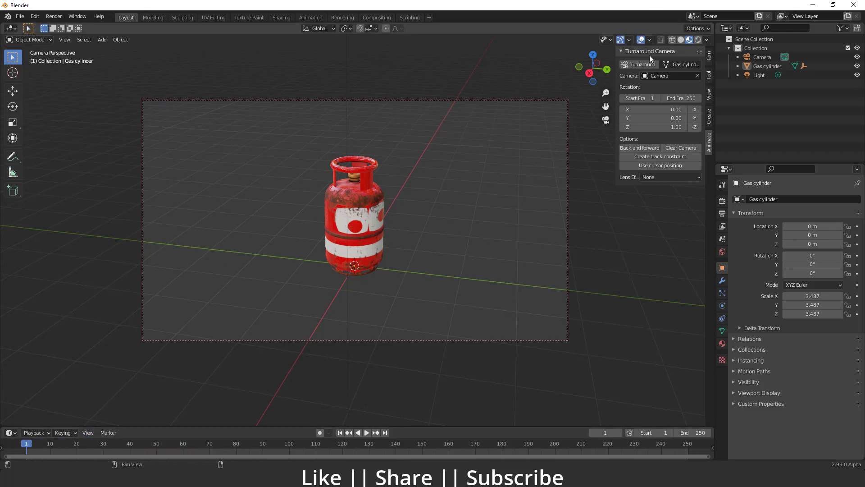
{"action": "left_click", "coordinate": [636, 65]}
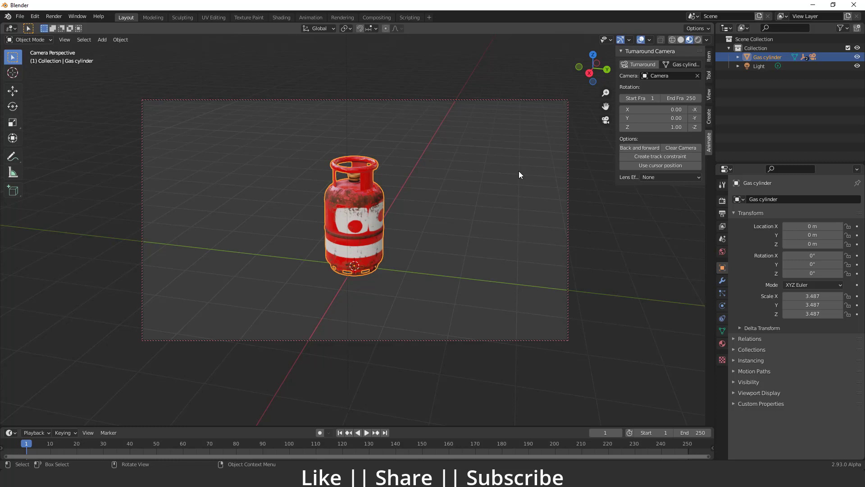
{"action": "left_click", "coordinate": [397, 279]}
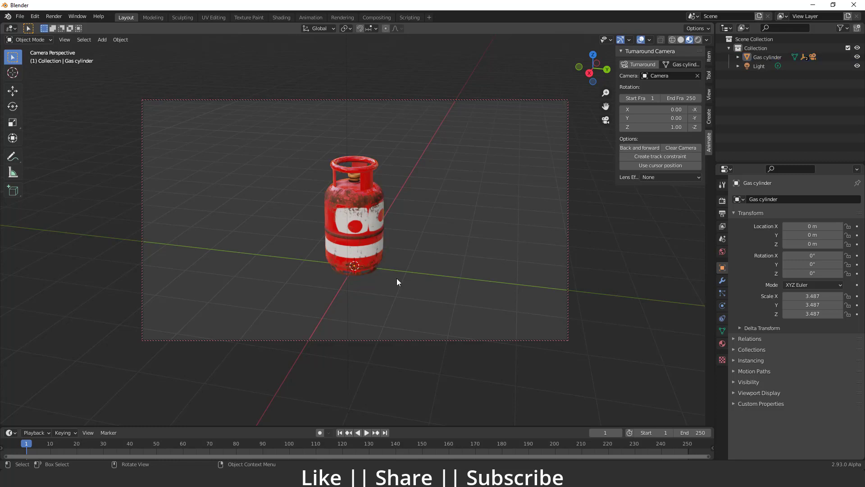
{"action": "key", "text": "space"}
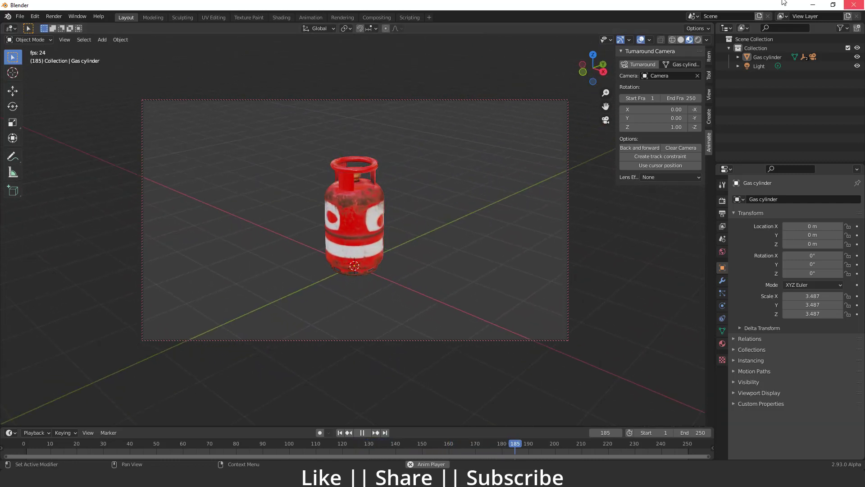
{"action": "key", "text": "space"}
{"action": "left_click", "coordinate": [341, 432]}
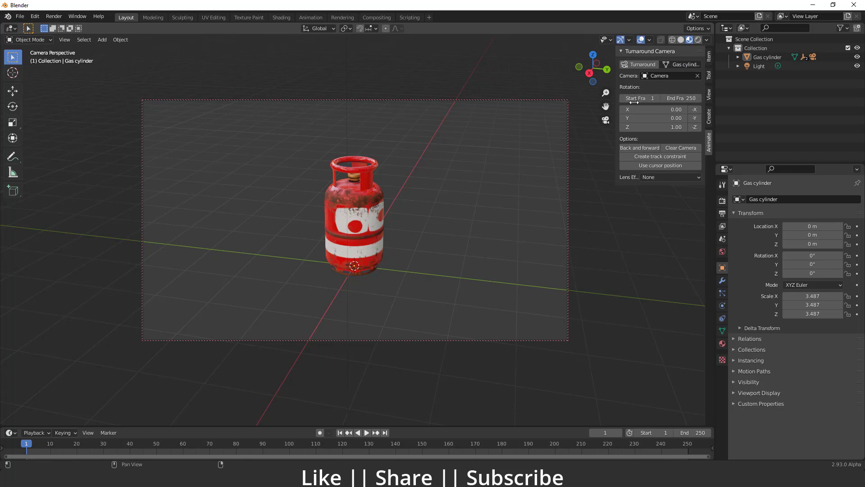
Widen the Turnaround Camera panel, try a lower End Frame, and scrub the orbit
{"action": "left_click_drag", "start_coordinate": [616, 88], "coordinate": [576, 88]}
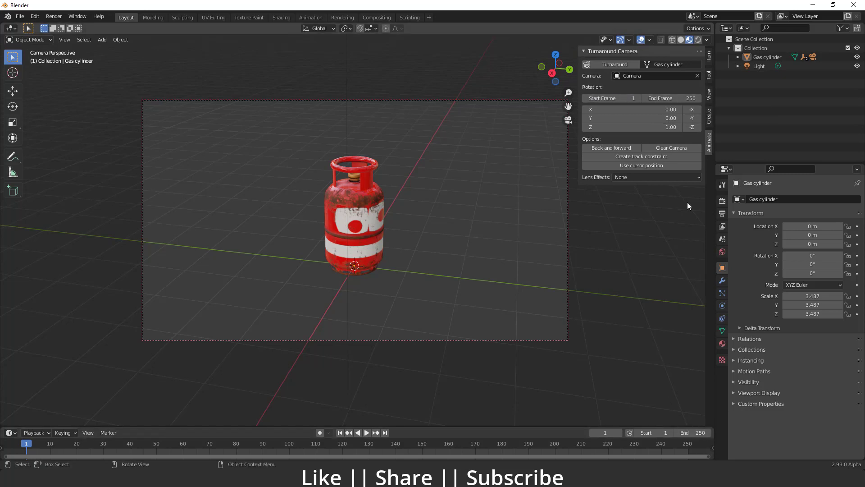
{"action": "mouse_move", "coordinate": [668, 98]}
{"action": "left_mouse_down"}
{"action": "mouse_move", "coordinate": [653, 98]}
{"action": "mouse_move", "coordinate": [672, 102]}
{"action": "left_mouse_up"}
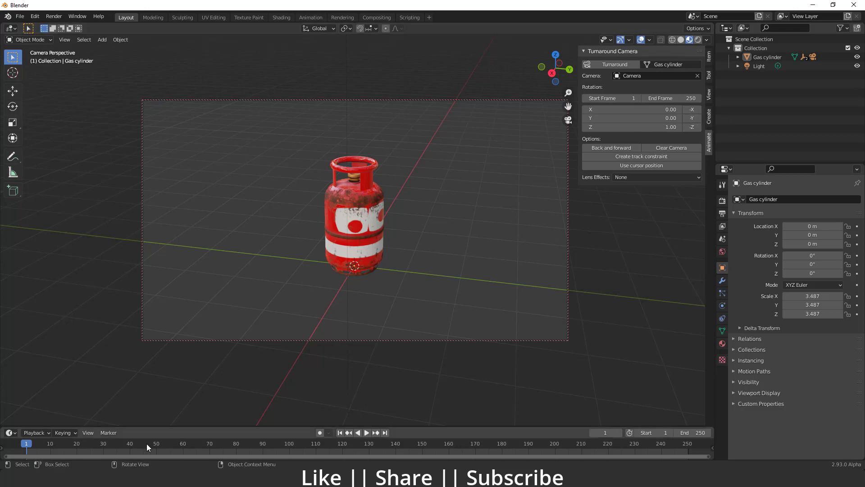
{"action": "mouse_move", "coordinate": [41, 443]}
{"action": "left_mouse_down"}
{"action": "mouse_move", "coordinate": [63, 444]}
{"action": "mouse_move", "coordinate": [55, 444]}
{"action": "left_mouse_up"}
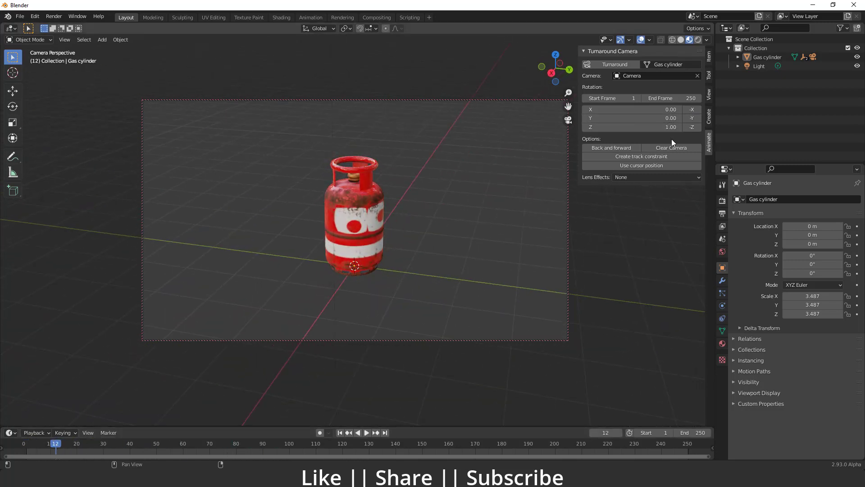
Enable Back and forward, preview the swing twice, and return to frame 1
{"action": "left_click", "coordinate": [618, 148]}
{"action": "key", "text": "space"}
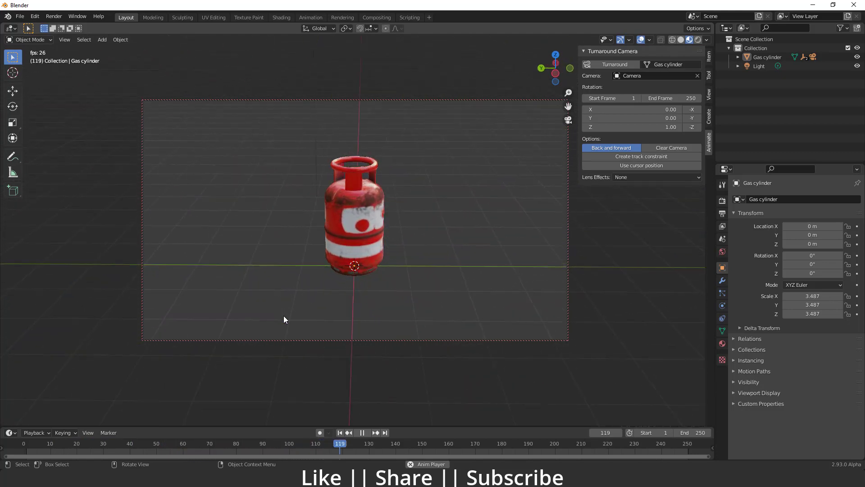
{"action": "key", "text": "space"}
{"action": "left_click", "coordinate": [340, 432]}
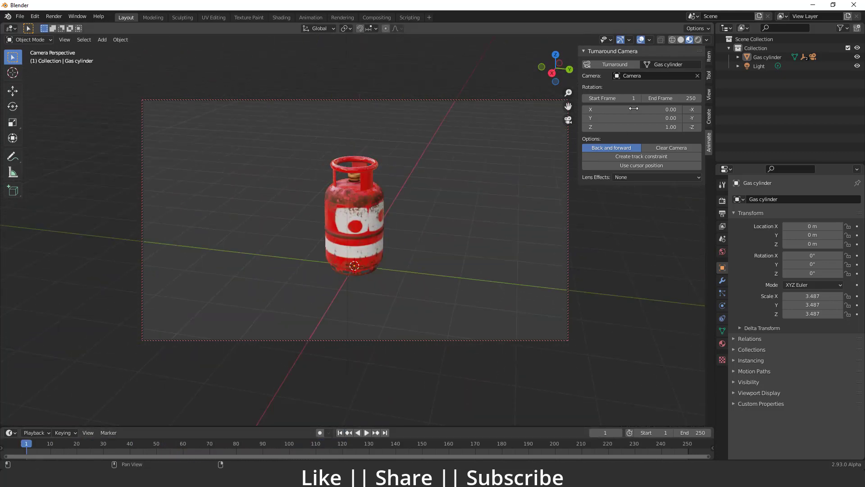
{"action": "left_click", "coordinate": [613, 65]}
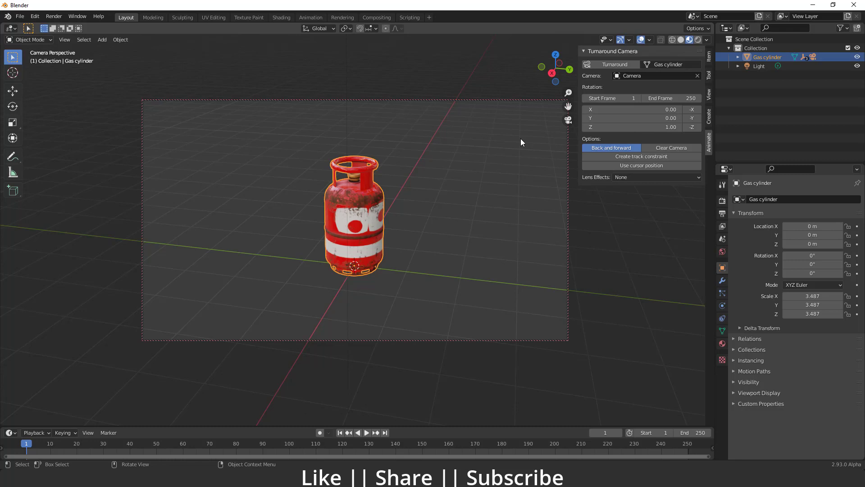
{"action": "key", "text": "space"}
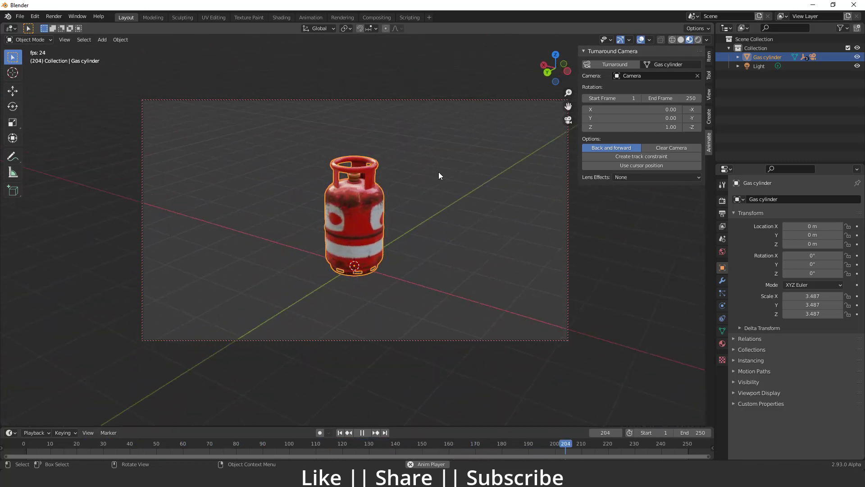
{"action": "key", "text": "space"}
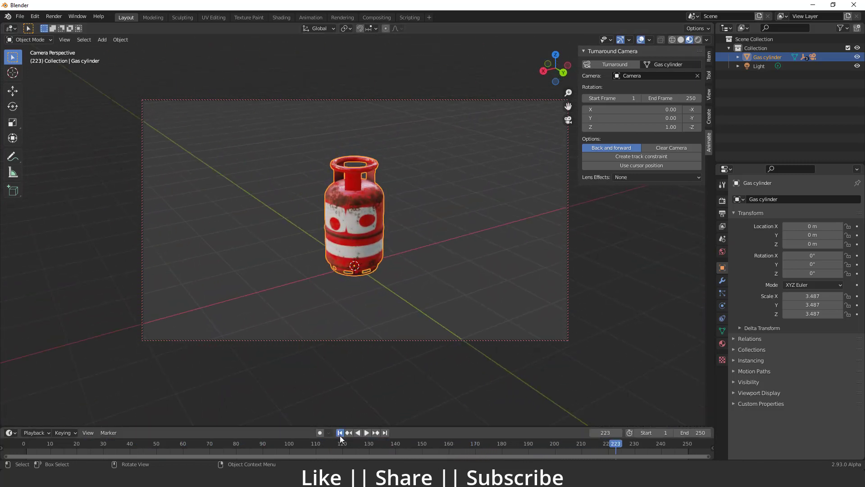
{"action": "left_click", "coordinate": [340, 434]}
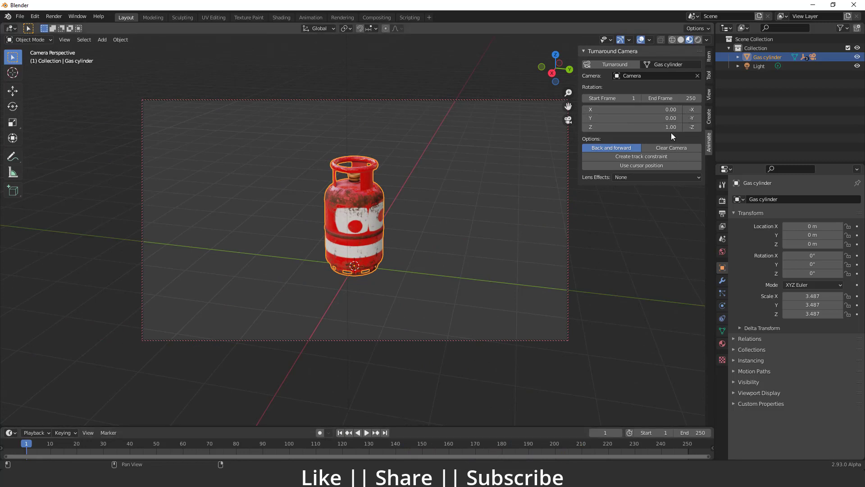
Disable Back and forward and switch to positive Z rotation, testing playback each time
{"action": "left_click", "coordinate": [618, 147]}
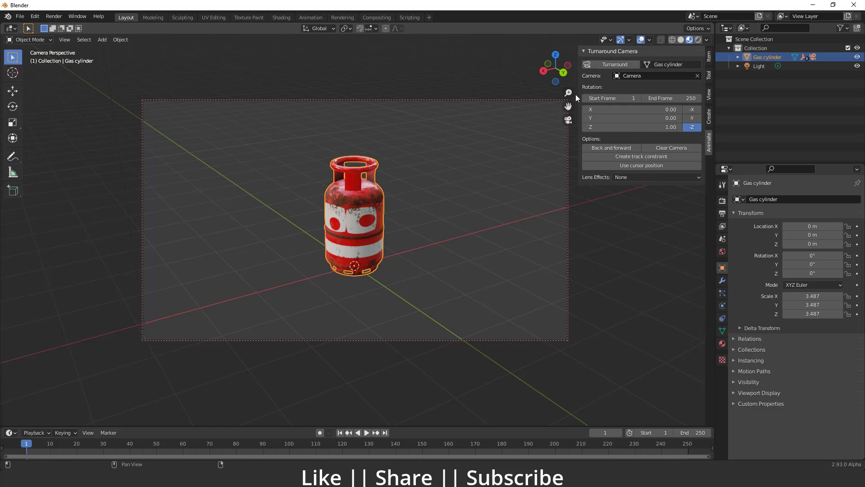
{"action": "left_click", "coordinate": [297, 266]}
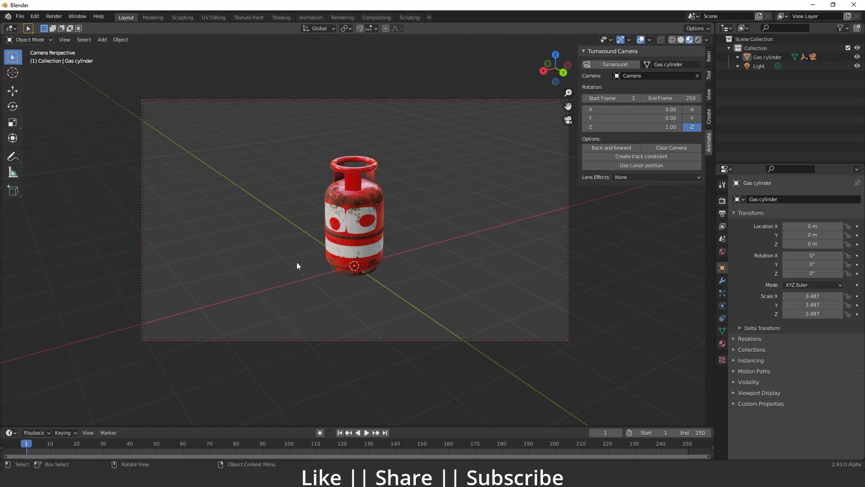
{"action": "key", "text": "space"}
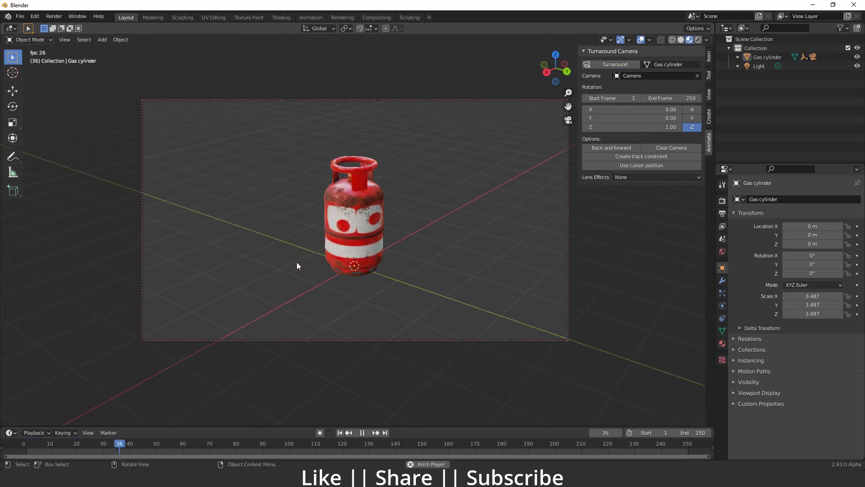
{"action": "key", "text": "space"}
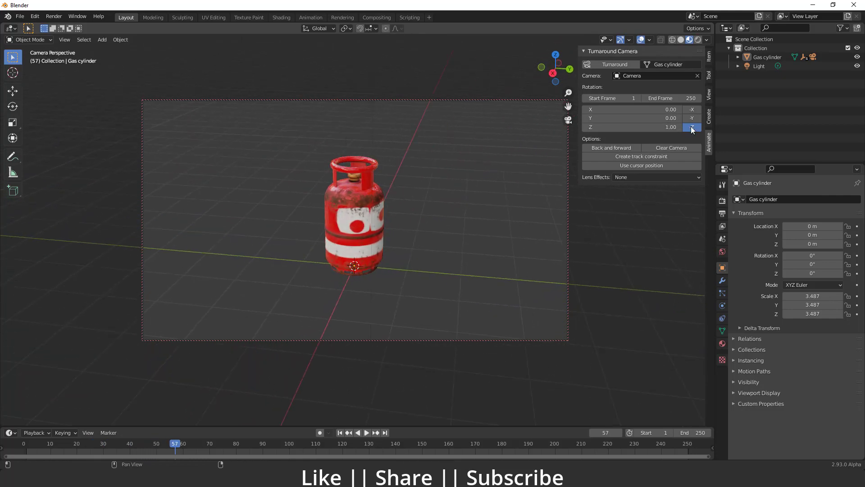
{"action": "left_click", "coordinate": [692, 128]}
{"action": "key", "text": "space"}
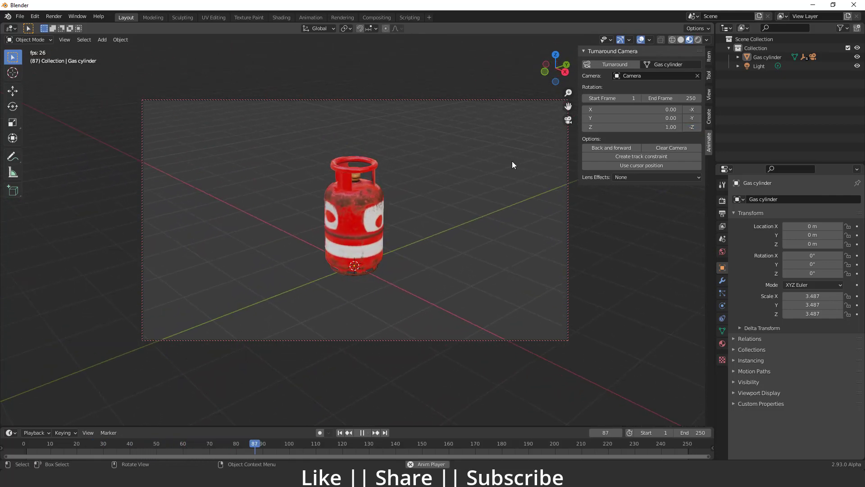
{"action": "key", "text": "space"}
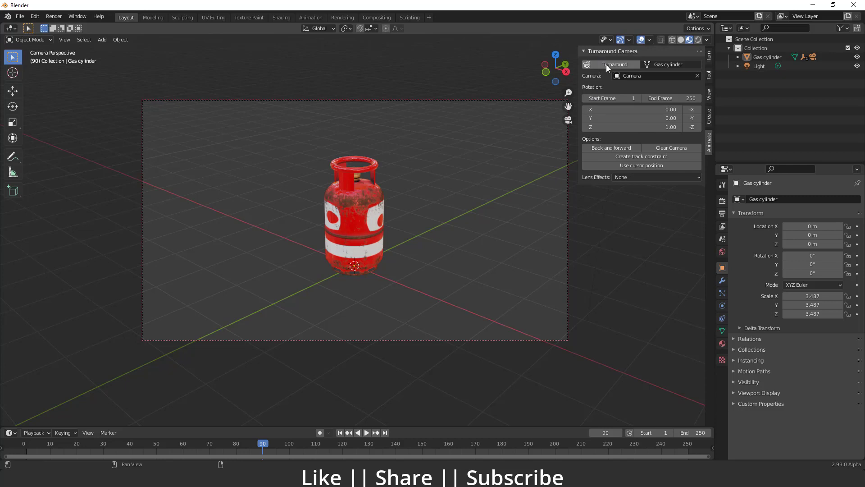
Rebuild the turnaround around the gas cylinder, preview it, and rewind to frame 1
{"action": "left_click", "coordinate": [606, 64]}
{"action": "key", "text": "space"}
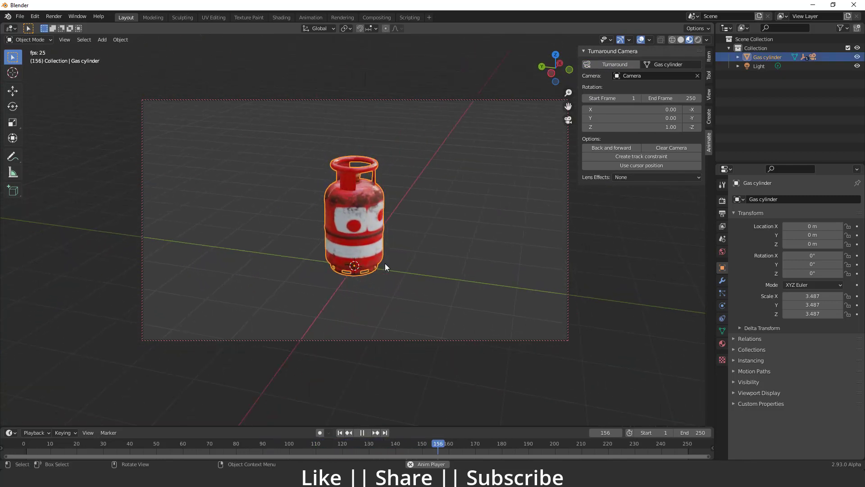
{"action": "key", "text": "space"}
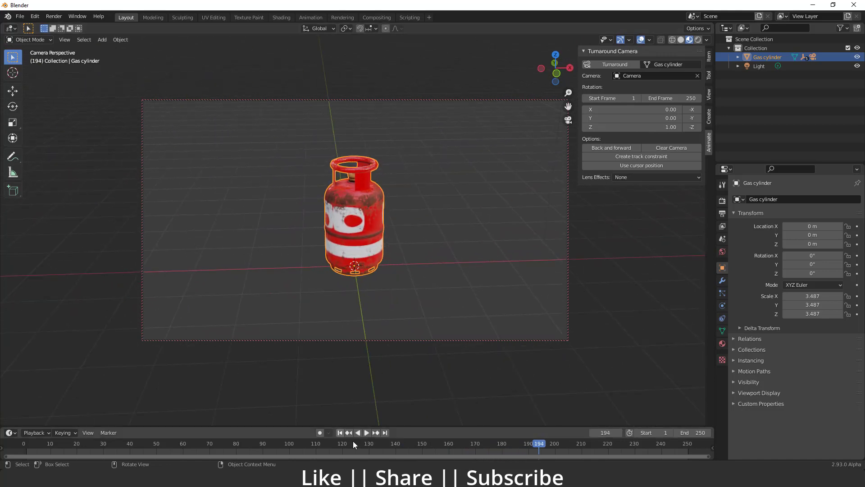
{"action": "left_click", "coordinate": [340, 432]}
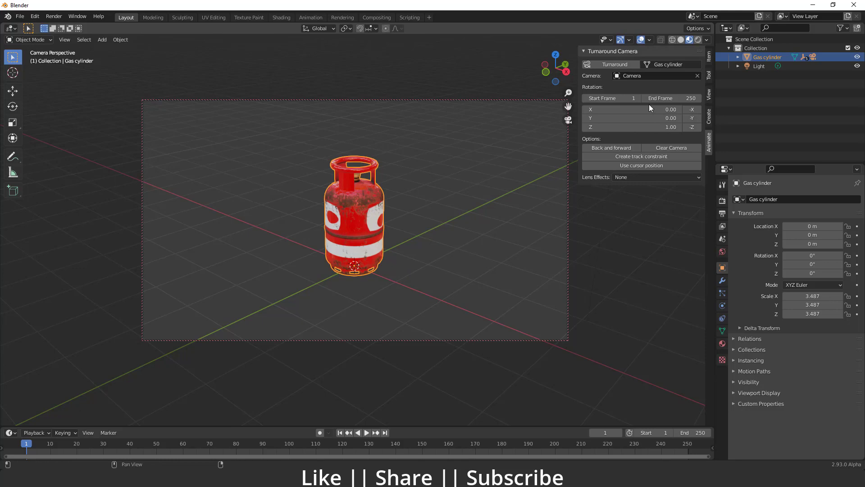
Rebuild the turnaround with a tracking constraint and zoom out to see camera and cylinder
{"action": "left_click", "coordinate": [643, 158]}
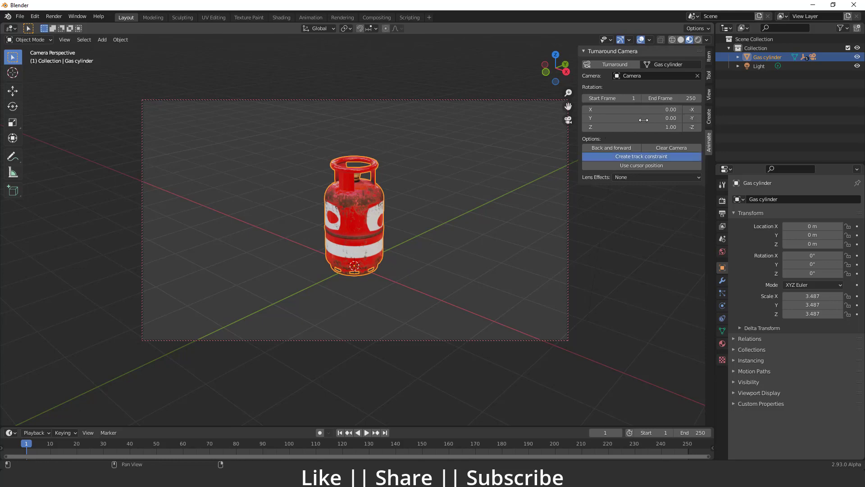
{"action": "left_click", "coordinate": [612, 66]}
{"action": "middle_click_drag", "start_coordinate": [458, 164], "coordinate": [458, 169]}
{"action": "scroll", "coordinate": [429, 194], "scroll_direction": "down", "scroll_amount": 3}
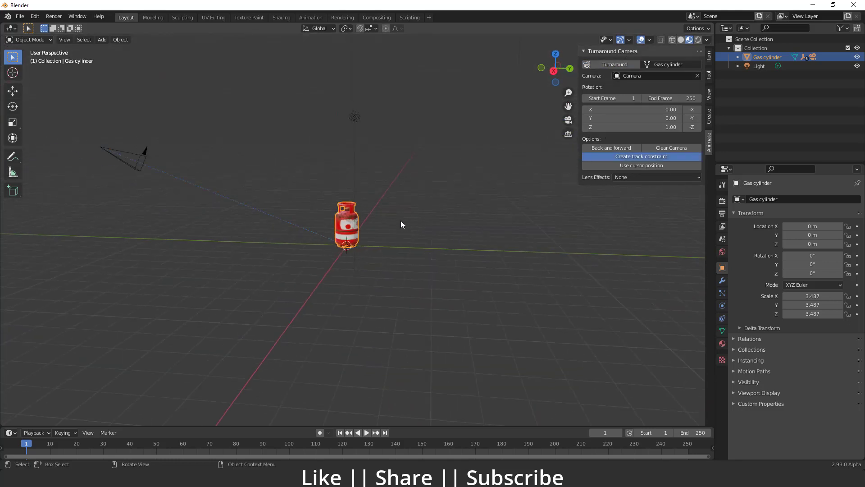
{"action": "scroll", "coordinate": [288, 228], "scroll_direction": "down", "scroll_amount": 2}
{"action": "mouse_move", "coordinate": [179, 234]}
{"action": "middle_mouse_down", "text": "shift"}
{"action": "mouse_move", "coordinate": [426, 222]}
{"action": "mouse_move", "coordinate": [568, 293]}
{"action": "middle_mouse_up", "text": "shift"}
{"action": "scroll", "coordinate": [319, 229], "scroll_direction": "up", "scroll_amount": 3}
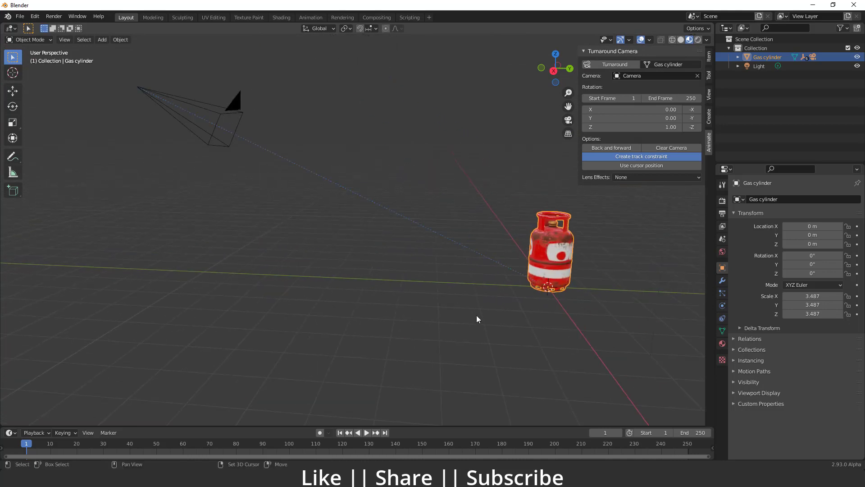
Select the camera, test its Track To constraint influence, and view through the camera
{"action": "left_click", "coordinate": [208, 108]}
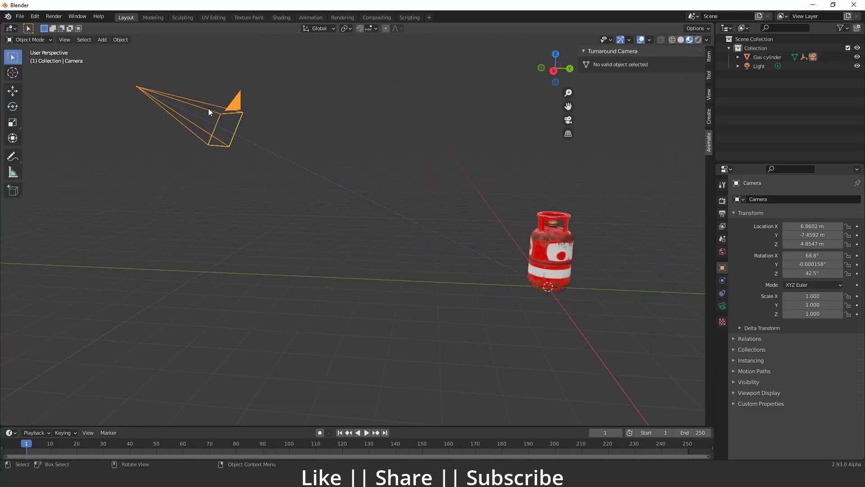
{"action": "left_click", "coordinate": [722, 293]}
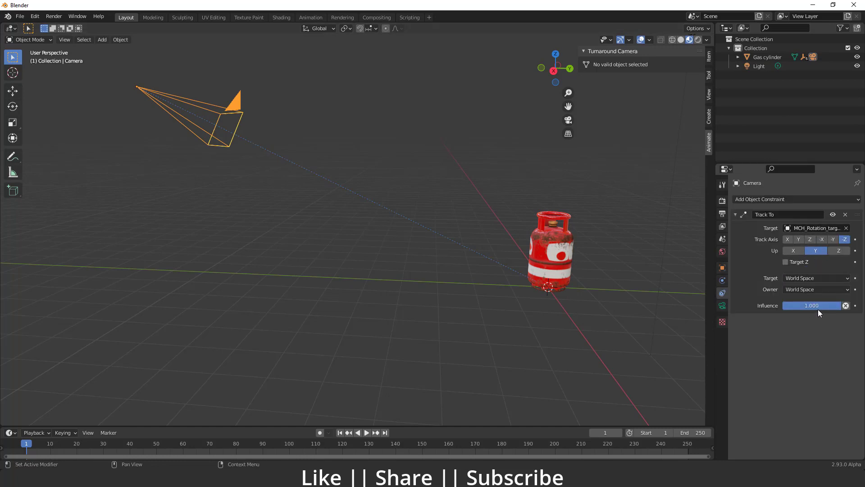
{"action": "left_click_drag", "start_coordinate": [829, 304], "coordinate": [838, 305]}
{"action": "middle_click_drag", "start_coordinate": [434, 255], "coordinate": [435, 259]}
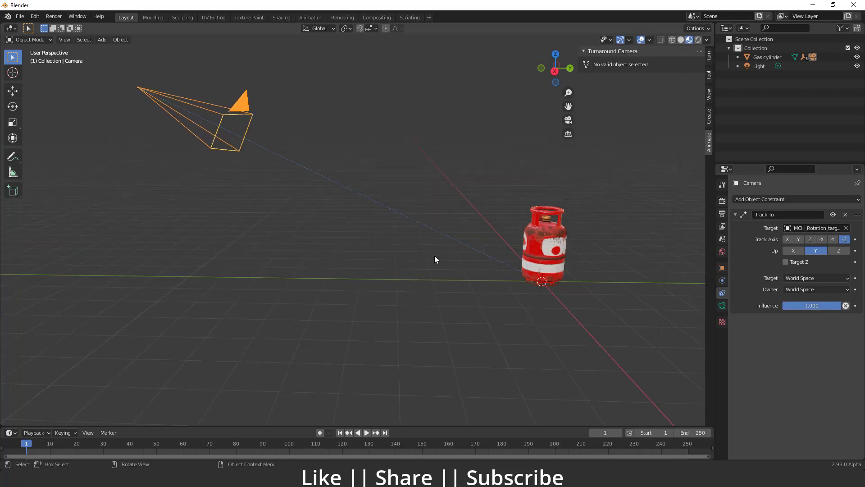
{"action": "key", "text": "KP_0"}
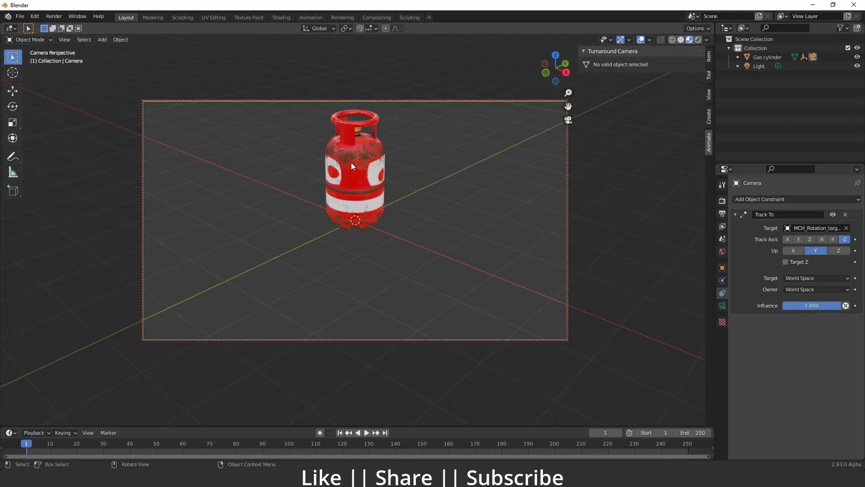
{"action": "mouse_move", "coordinate": [365, 182]}
{"action": "middle_mouse_down"}
{"action": "mouse_move", "coordinate": [371, 168]}
{"action": "mouse_move", "coordinate": [377, 192]}
{"action": "mouse_move", "coordinate": [331, 173]}
{"action": "mouse_move", "coordinate": [386, 175]}
{"action": "mouse_move", "coordinate": [299, 189]}
{"action": "mouse_move", "coordinate": [152, 179]}
{"action": "mouse_move", "coordinate": [251, 127]}
{"action": "mouse_move", "coordinate": [374, 189]}
{"action": "mouse_move", "coordinate": [371, 202]}
{"action": "mouse_move", "coordinate": [369, 166]}
{"action": "mouse_move", "coordinate": [379, 212]}
{"action": "mouse_move", "coordinate": [374, 189]}
{"action": "middle_mouse_up"}
Preview the orbit, reset Track To influence from 0 to full, replay, and rewind to frame 1
{"action": "key", "text": "space"}
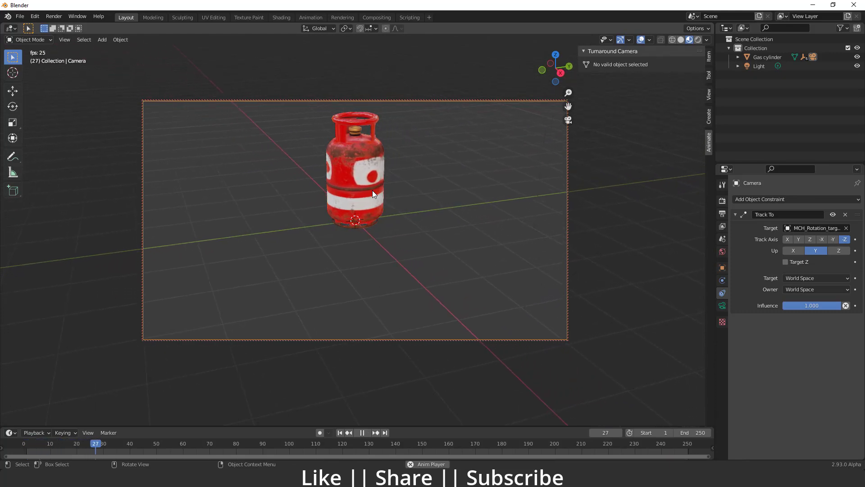
{"action": "key", "text": "space"}
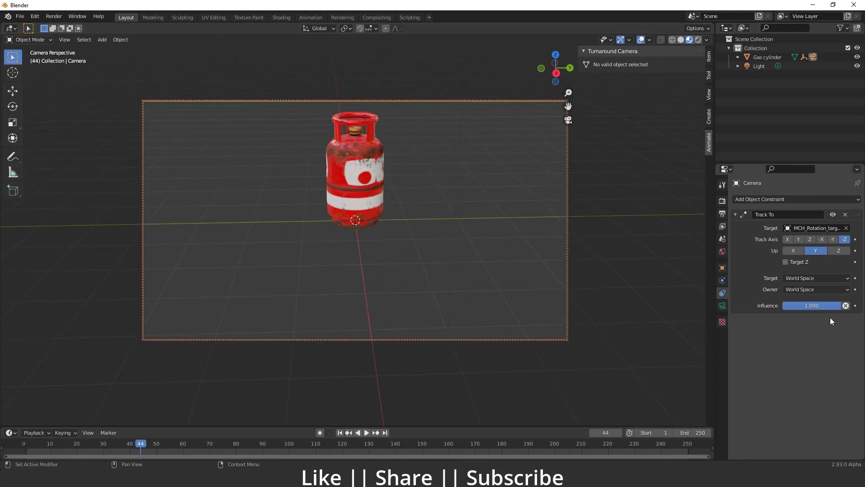
{"action": "left_click", "coordinate": [846, 306]}
{"action": "left_click_drag", "start_coordinate": [807, 306], "coordinate": [844, 307]}
{"action": "key", "text": "space"}
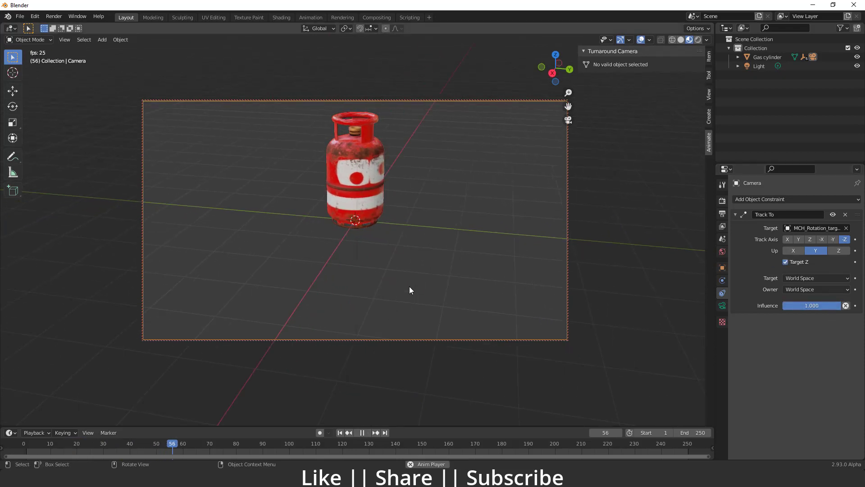
{"action": "left_click", "coordinate": [340, 432]}
Regenerate the cylinder's turnaround, delete the camera's Track To constraint, and play to frame 116
{"action": "left_click", "coordinate": [367, 173]}
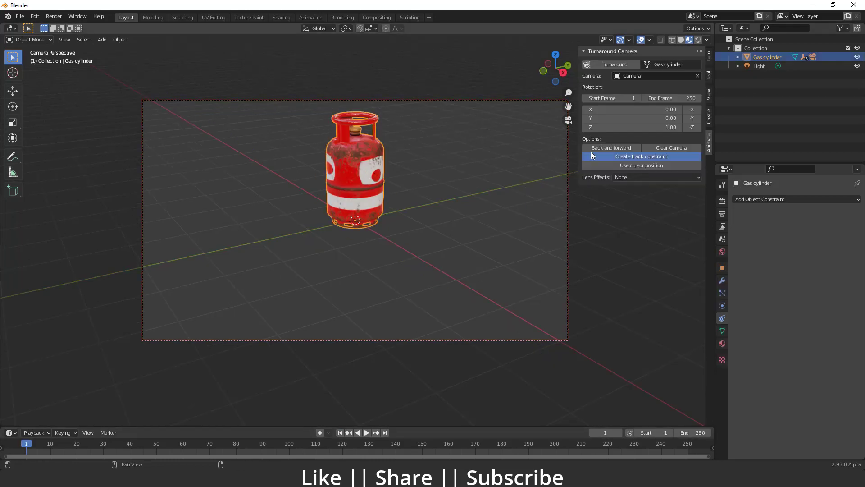
{"action": "left_click", "coordinate": [605, 64]}
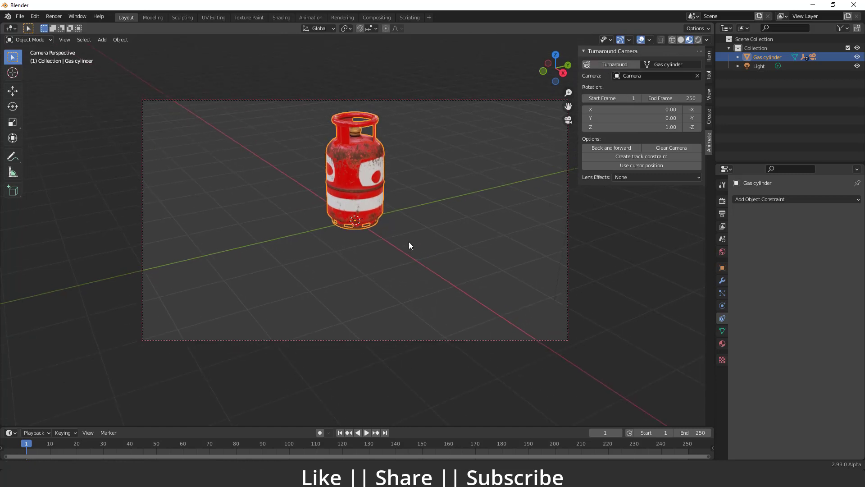
{"action": "left_click", "coordinate": [532, 340]}
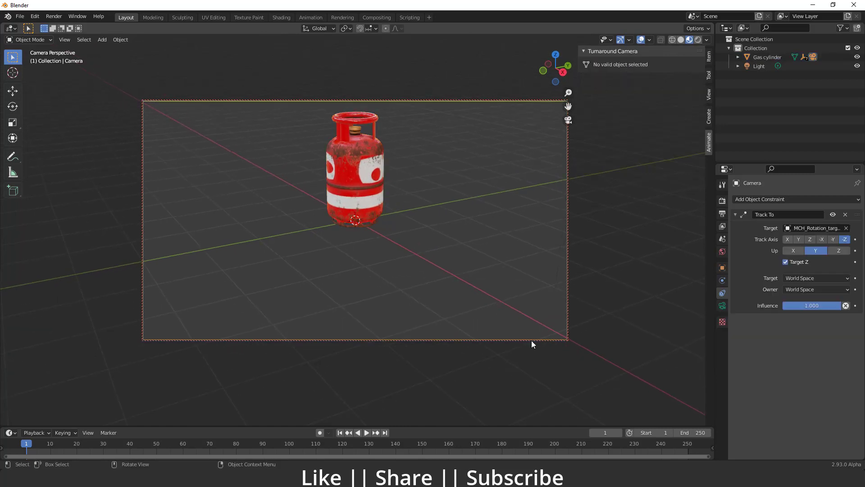
{"action": "left_click", "coordinate": [846, 215]}
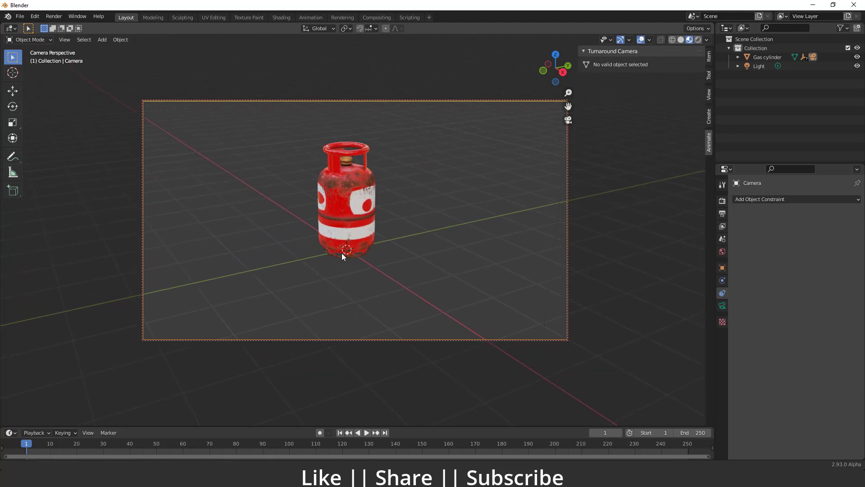
{"action": "left_click", "coordinate": [354, 212]}
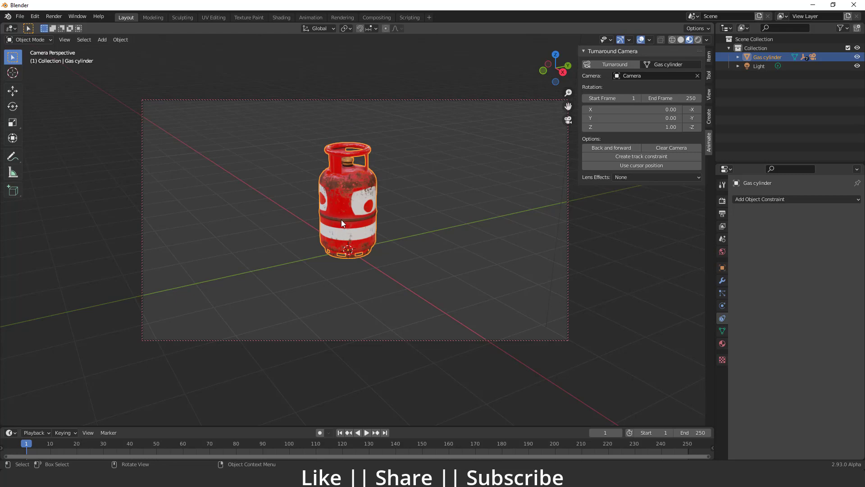
{"action": "key", "text": "space"}
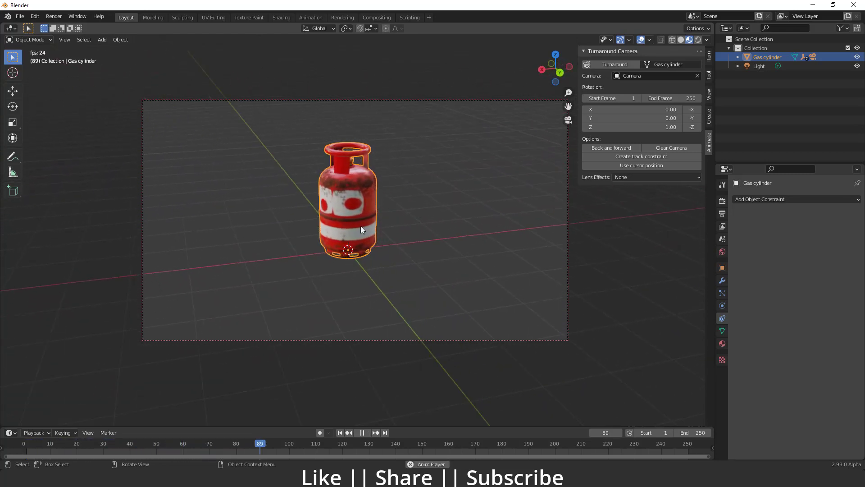
{"action": "key", "text": "space"}
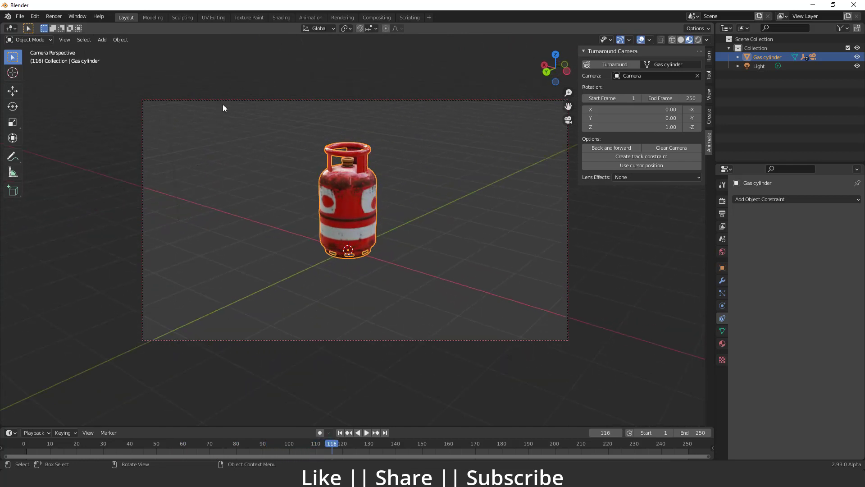
Place the 3D cursor upper left, enable Use cursor position, rebuild the turnaround, and preview it
{"action": "right_click", "coordinate": [190, 120], "text": "shift"}
{"action": "left_click", "coordinate": [638, 166]}
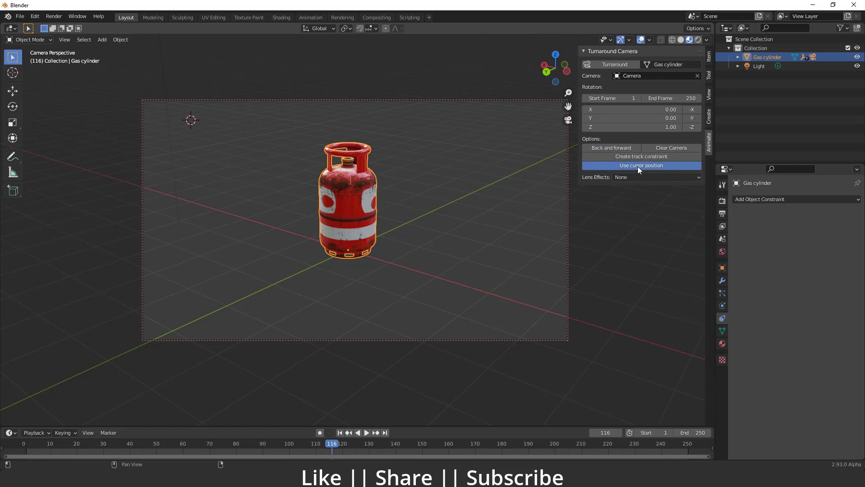
{"action": "left_click", "coordinate": [610, 66]}
{"action": "key", "text": "space"}
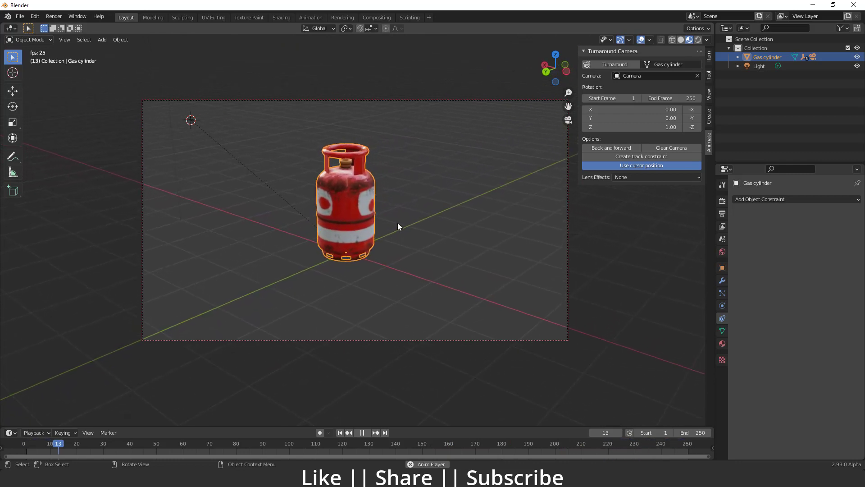
{"action": "key", "text": "space"}
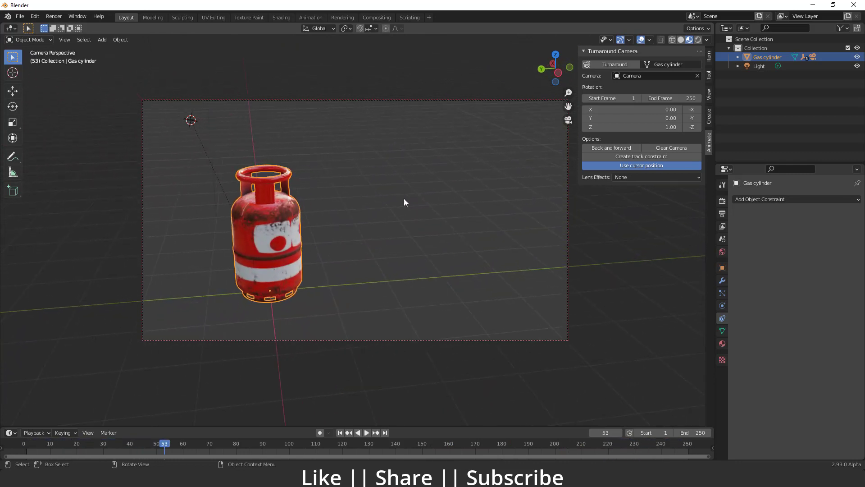
Snap the cylinder to the cursor, disable Use cursor position, regenerate, and reset the cursor to world origin
{"action": "key", "text": "shift+s"}
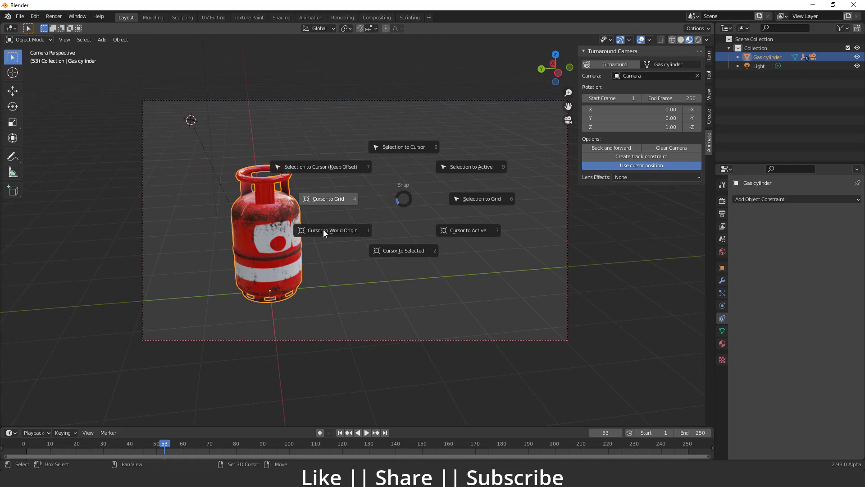
{"action": "left_click", "coordinate": [395, 188]}
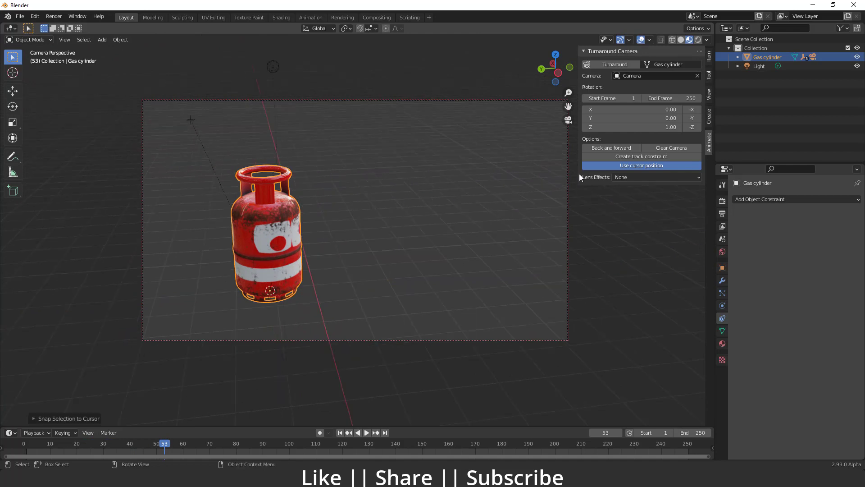
{"action": "left_click", "coordinate": [645, 166]}
{"action": "left_click", "coordinate": [626, 66]}
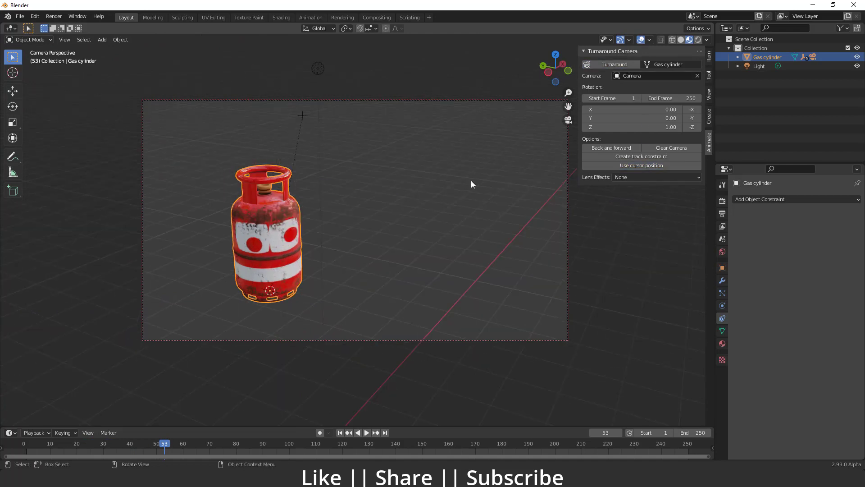
{"action": "mouse_move", "coordinate": [344, 246]}
{"action": "middle_mouse_down"}
{"action": "mouse_move", "coordinate": [505, 223]}
{"action": "mouse_move", "coordinate": [512, 207]}
{"action": "mouse_move", "coordinate": [403, 212]}
{"action": "middle_mouse_up"}
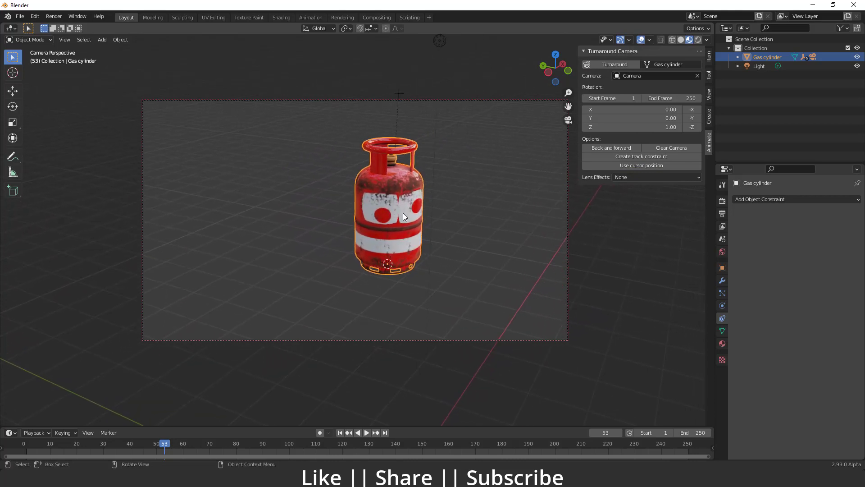
{"action": "middle_click_drag", "start_coordinate": [358, 299], "coordinate": [358, 299]}
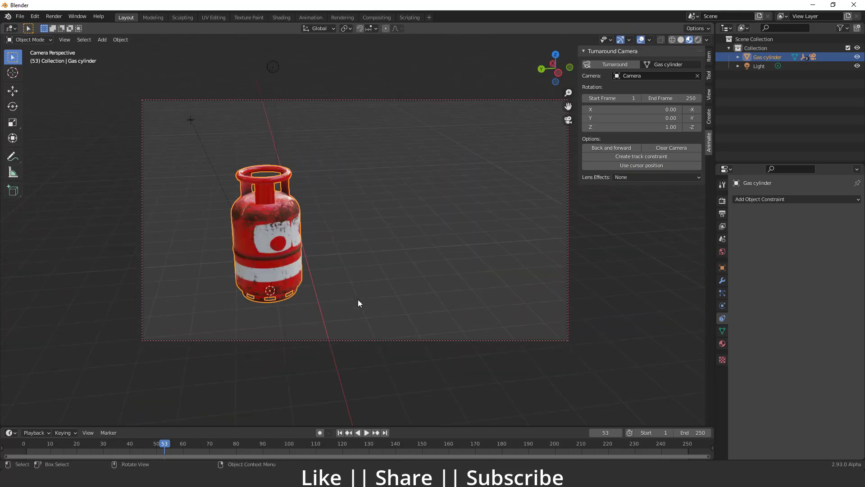
{"action": "key", "text": "shift+s"}
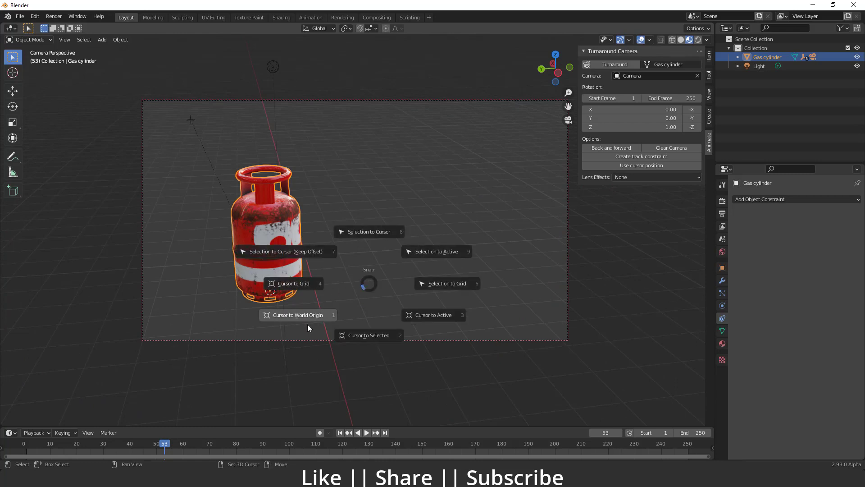
{"action": "left_click", "coordinate": [301, 315]}
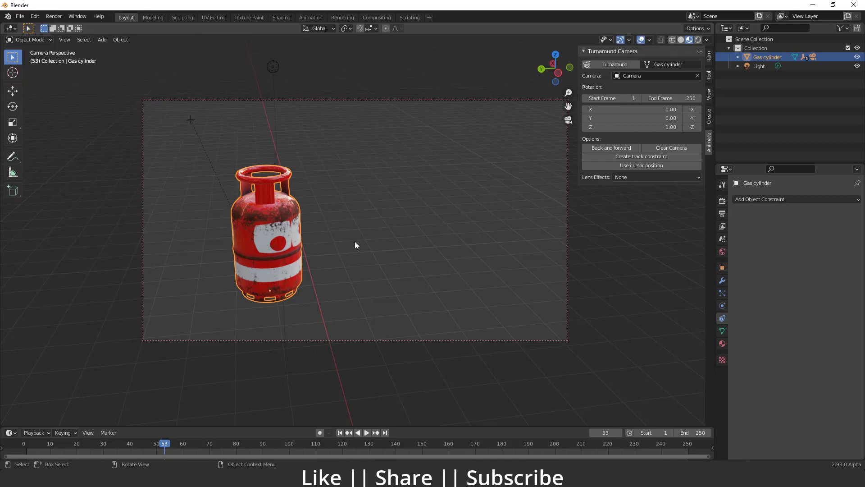
Snap the selection to the 3D cursor, recentre the view, and preview the turntable
{"action": "key", "text": "shift+s"}
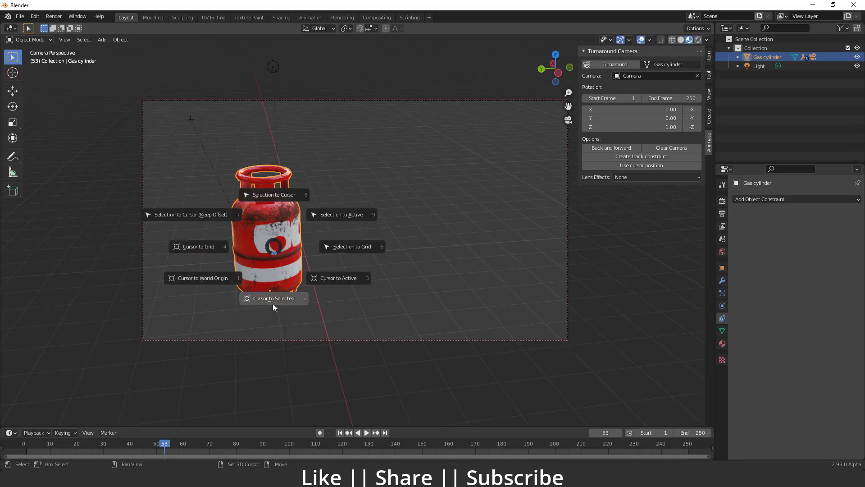
{"action": "left_click", "coordinate": [272, 303]}
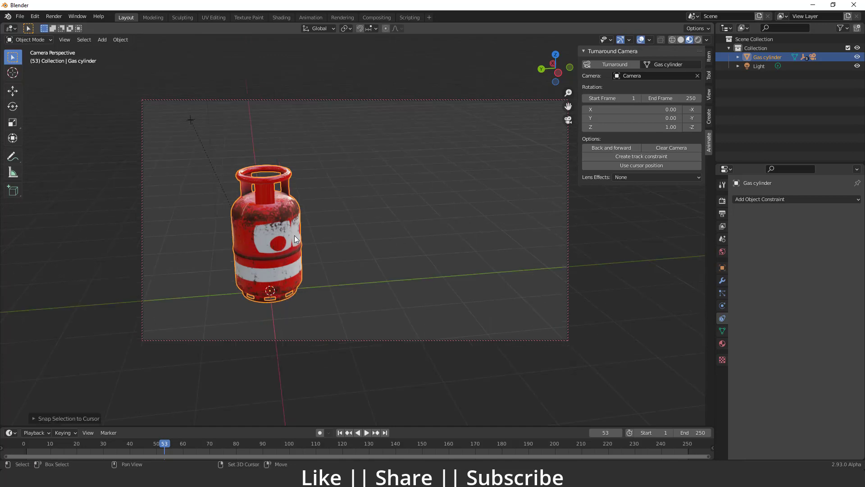
{"action": "middle_click_drag", "start_coordinate": [379, 254], "coordinate": [434, 247], "text": "shift"}
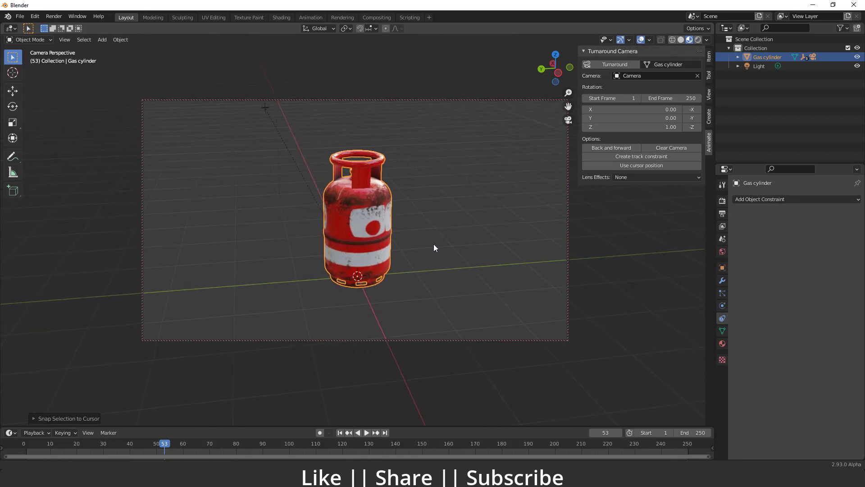
{"action": "left_click", "coordinate": [623, 64]}
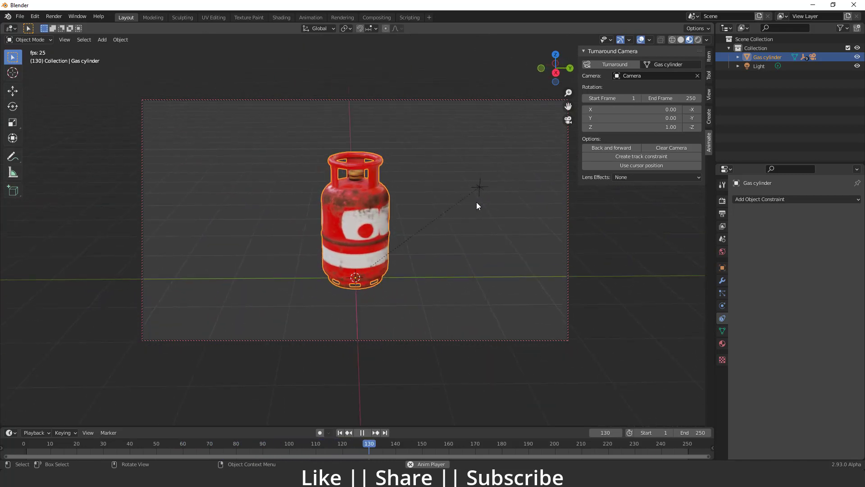
{"action": "key", "text": "space"}
Delete the leftover rotation target, rebuild the cylinder's turnaround, preview it, and list the lens effects
{"action": "left_click", "coordinate": [439, 193]}
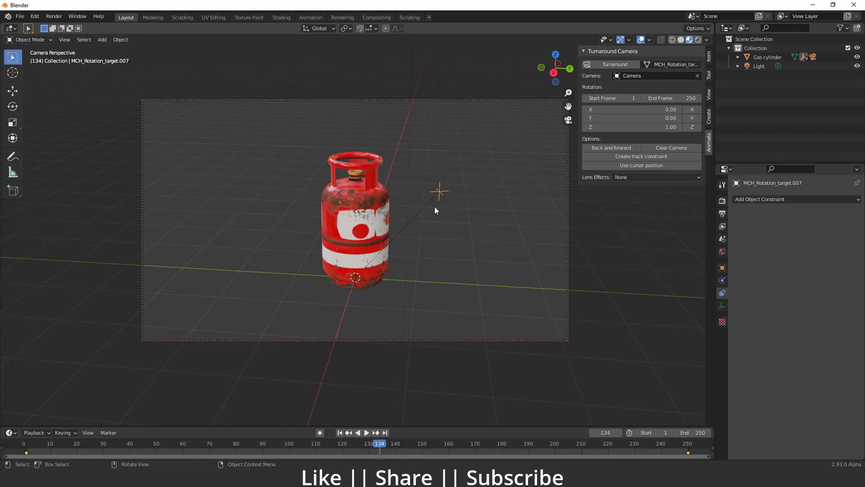
{"action": "key", "text": "Delete"}
{"action": "left_click", "coordinate": [386, 191]}
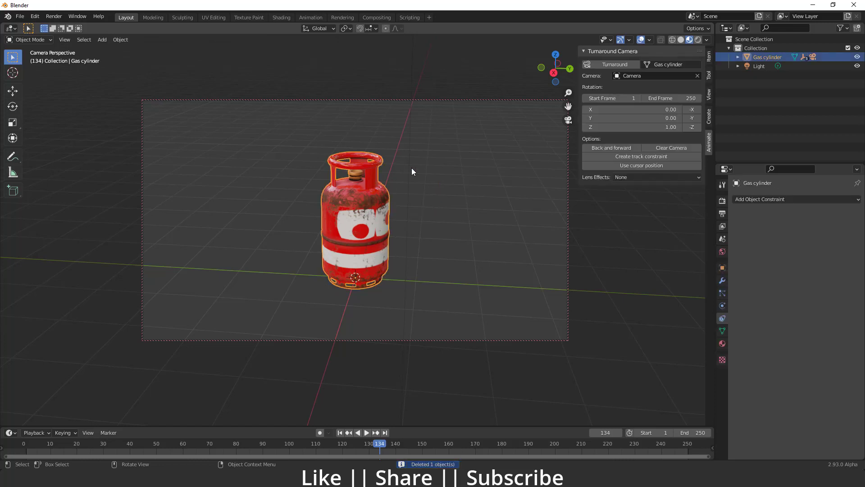
{"action": "left_click", "coordinate": [608, 63]}
{"action": "key", "text": "space"}
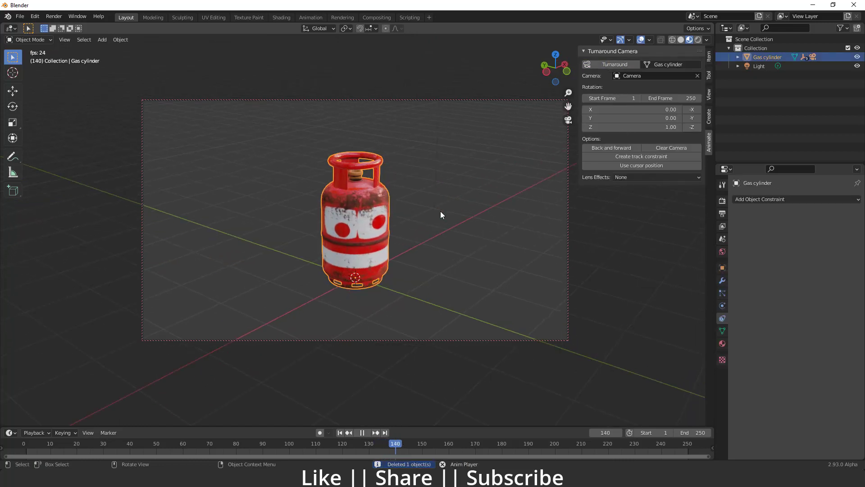
{"action": "key", "text": "space"}
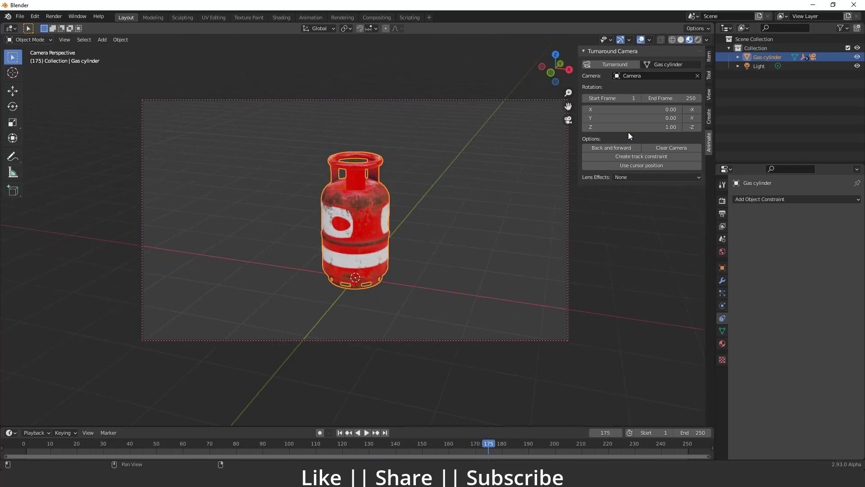
{"action": "left_click", "coordinate": [636, 178]}
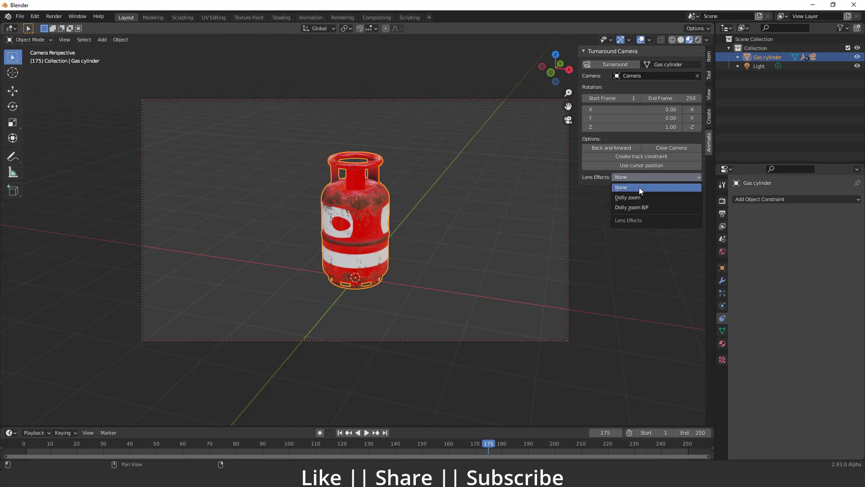
Rebuild the turnaround orbit with the Dolly zoom lens effect and preview it
{"action": "left_click", "coordinate": [640, 199]}
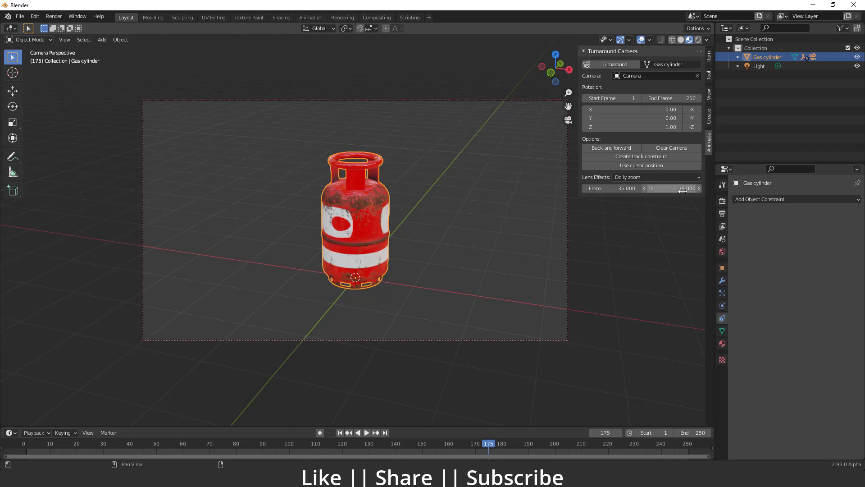
{"action": "left_click", "coordinate": [617, 67]}
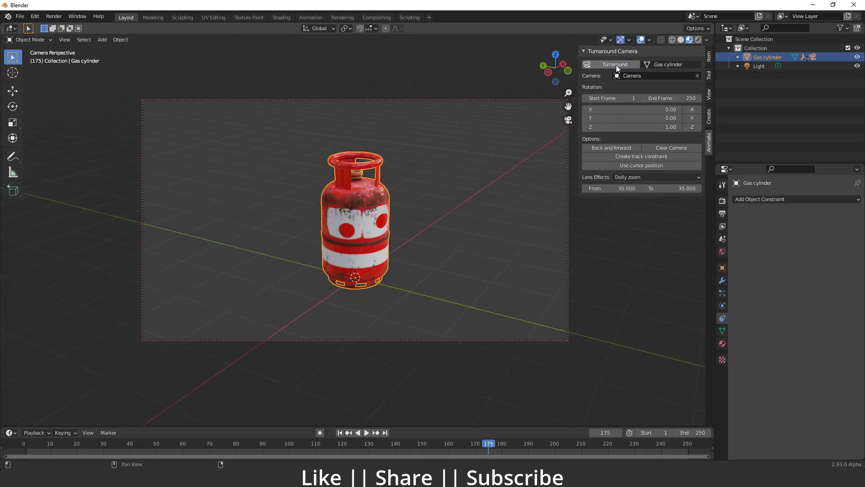
{"action": "key", "text": "space"}
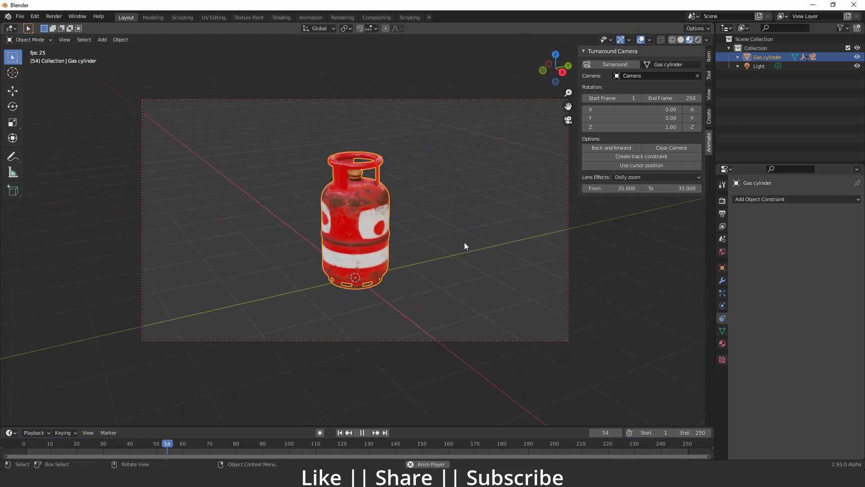
{"action": "key", "text": "space"}
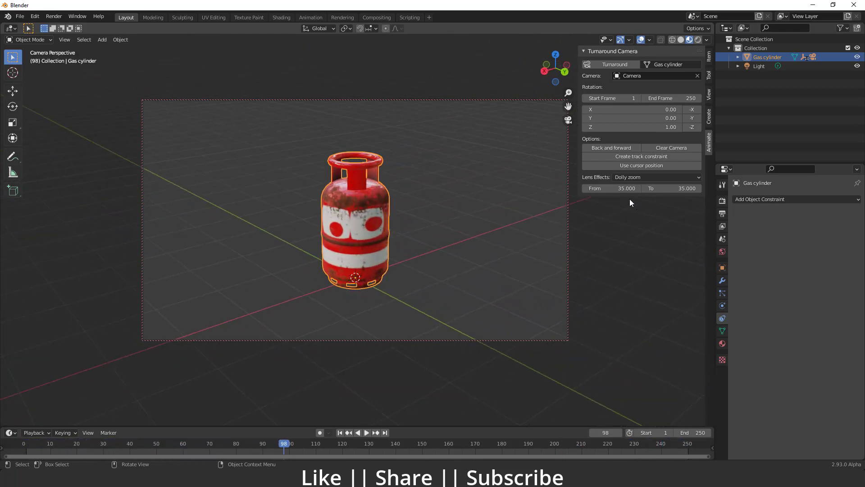
Set the dolly zoom From value to 5 and replay the orbit from frame 1
{"action": "left_click", "coordinate": [616, 188]}
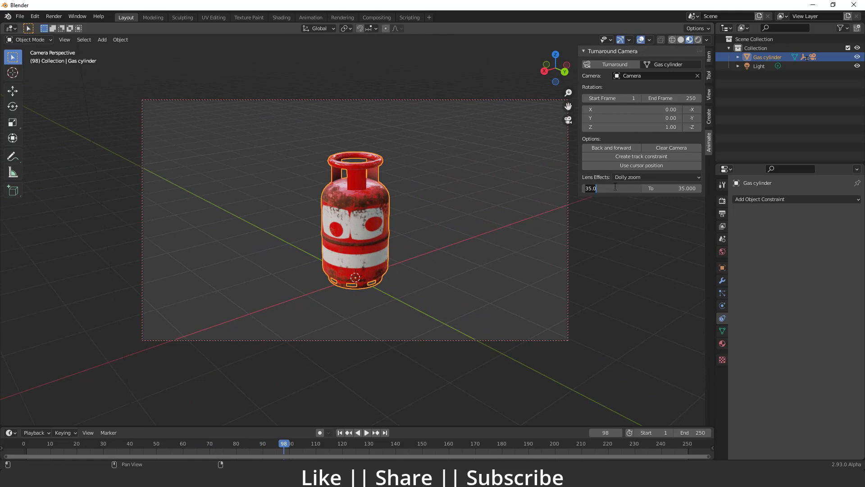
{"action": "type", "text": "5"}
{"action": "key", "text": "Return"}
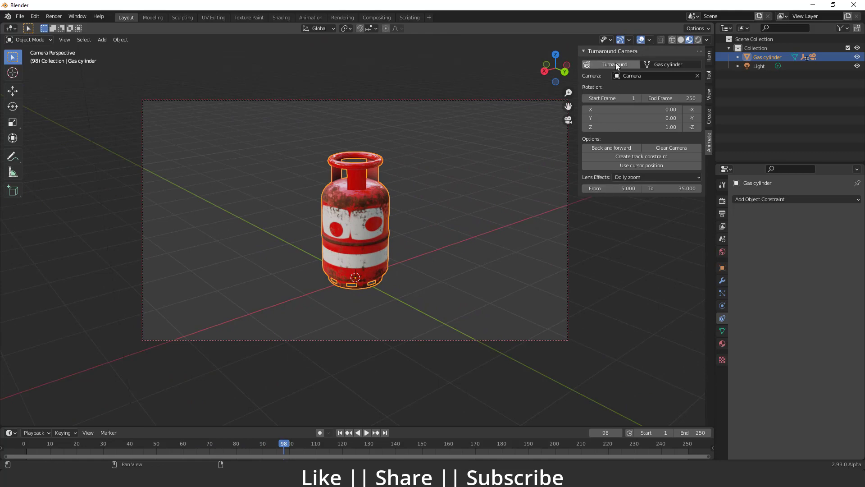
{"action": "key", "text": "space"}
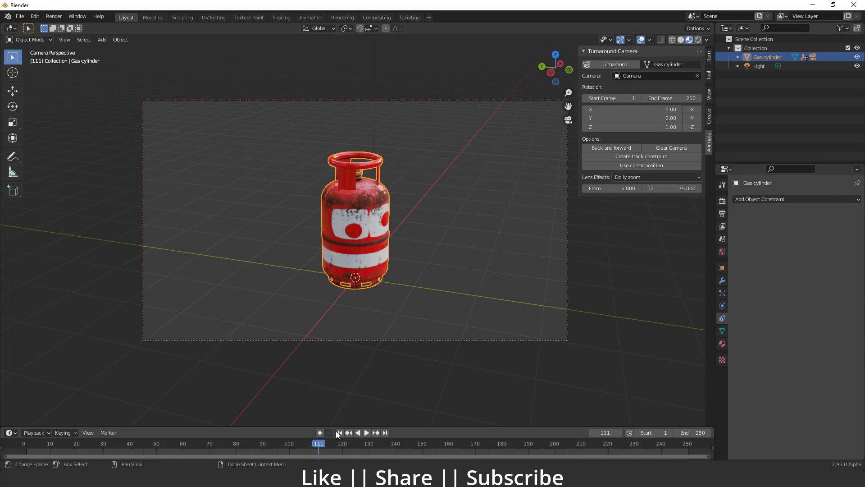
{"action": "left_click", "coordinate": [339, 432]}
{"action": "key", "text": "space"}
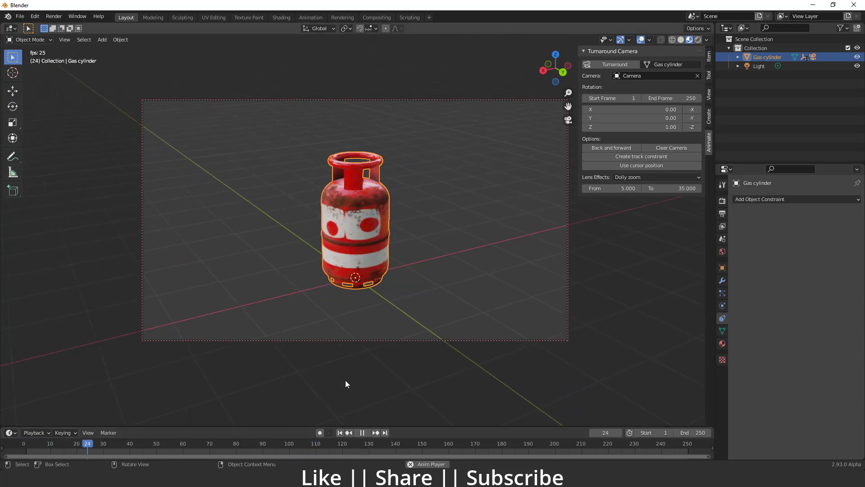
{"action": "key", "text": "Escape"}
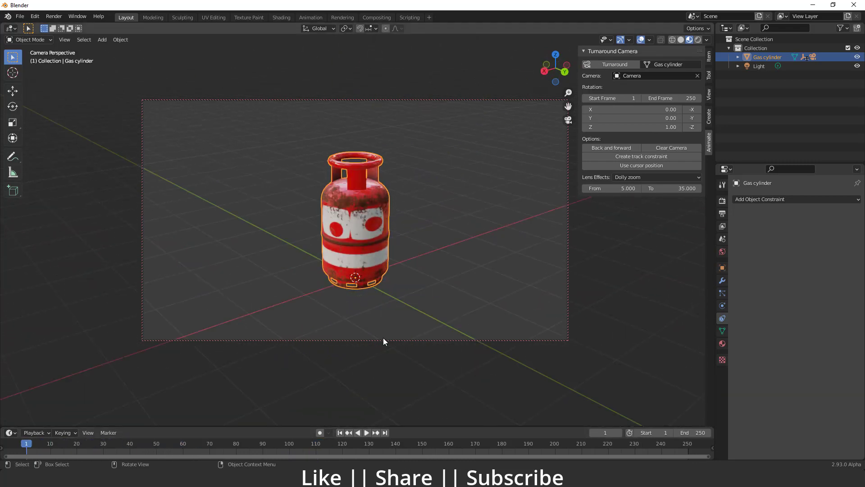
{"action": "key", "text": "space"}
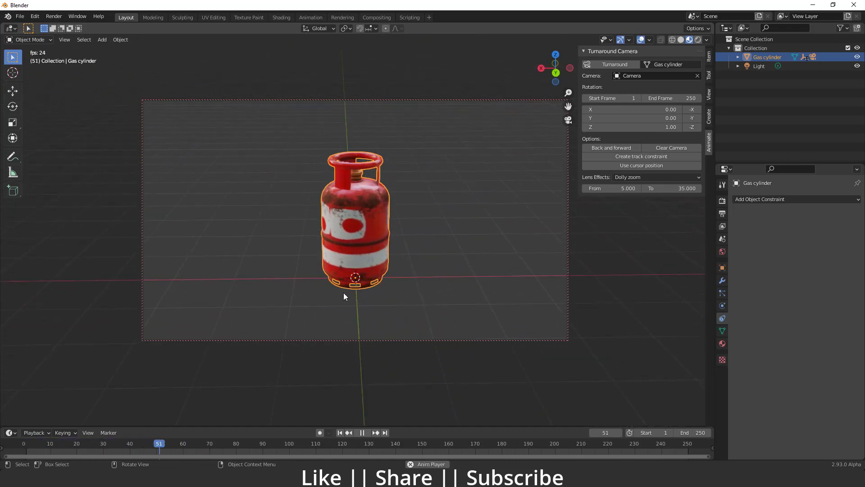
Regenerate the turnaround with the Dolly zoom B/F lens effect and preview a few seconds of it
{"action": "key", "text": "space"}
{"action": "left_click", "coordinate": [635, 177]}
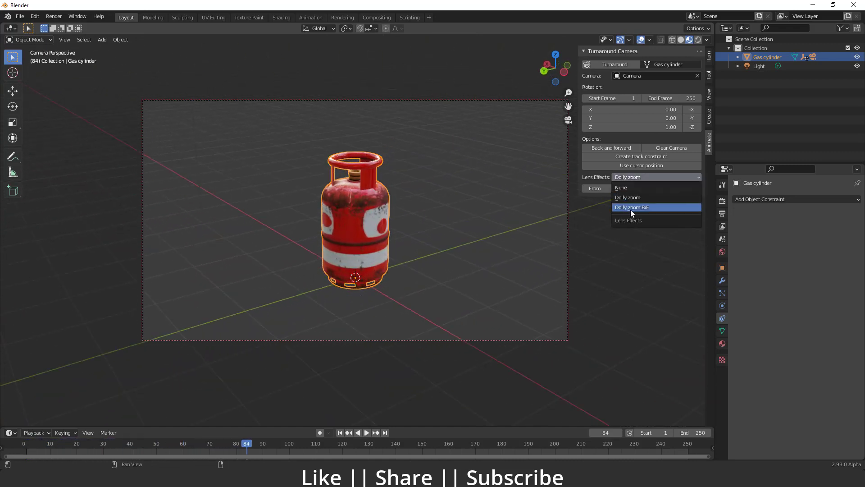
{"action": "left_click", "coordinate": [639, 206]}
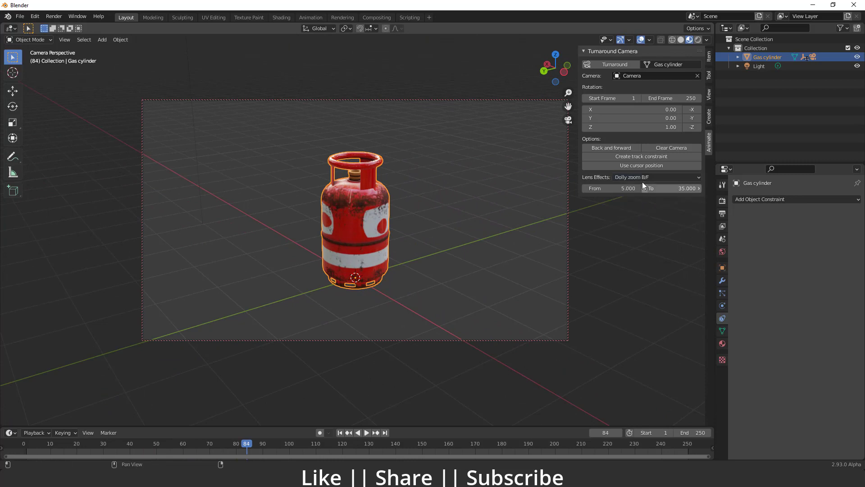
{"action": "left_click", "coordinate": [599, 64]}
{"action": "key", "text": "space"}
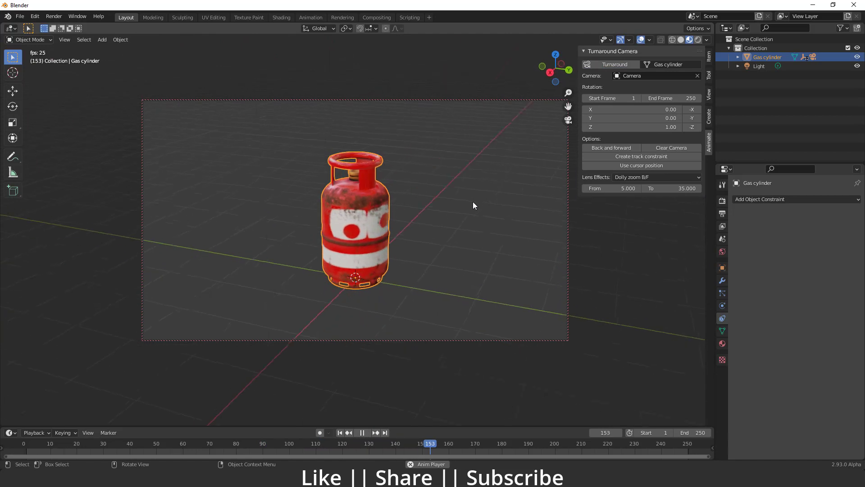
{"action": "key", "text": "space"}
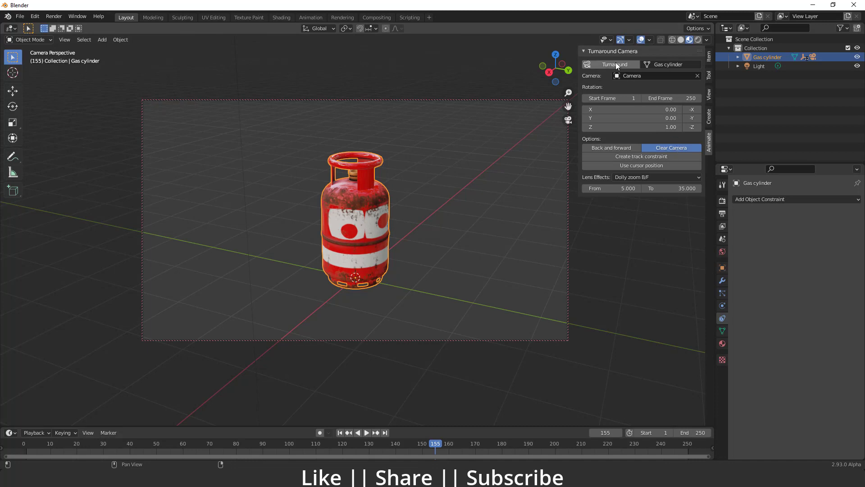
Clear the turnaround camera, confirm the cylinder no longer orbits, and return to frame 1
{"action": "left_click", "coordinate": [657, 177]}
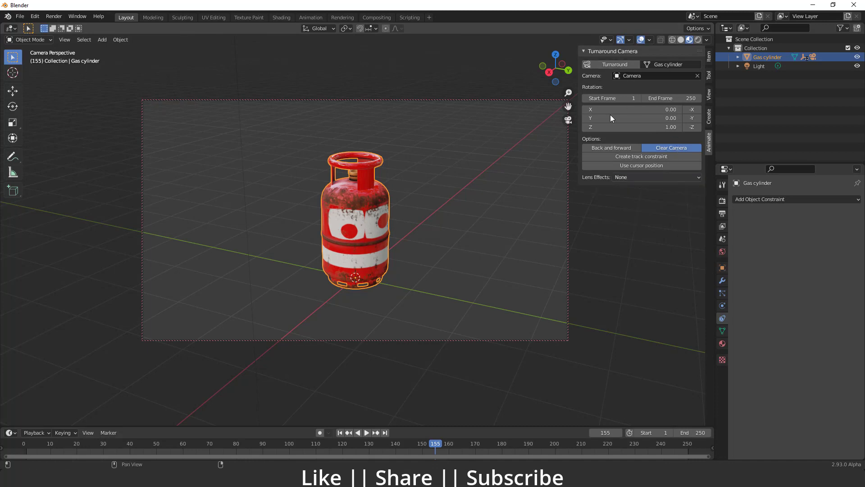
{"action": "key", "text": "space"}
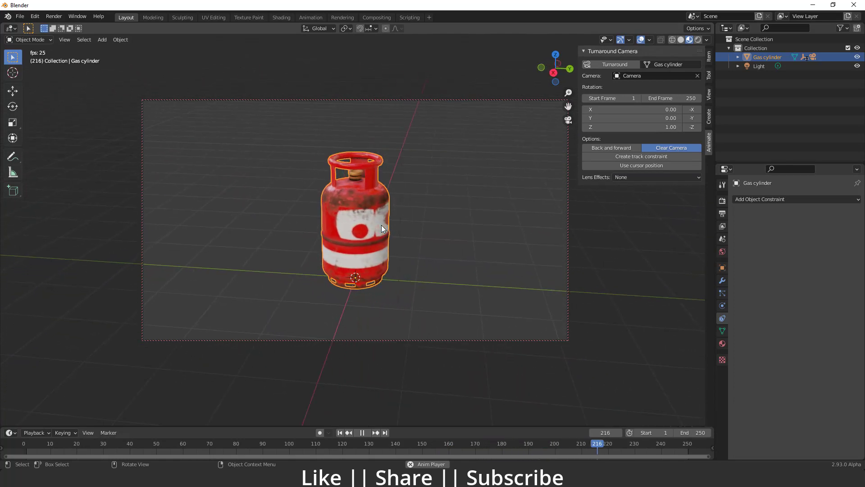
{"action": "left_click", "coordinate": [340, 432]}
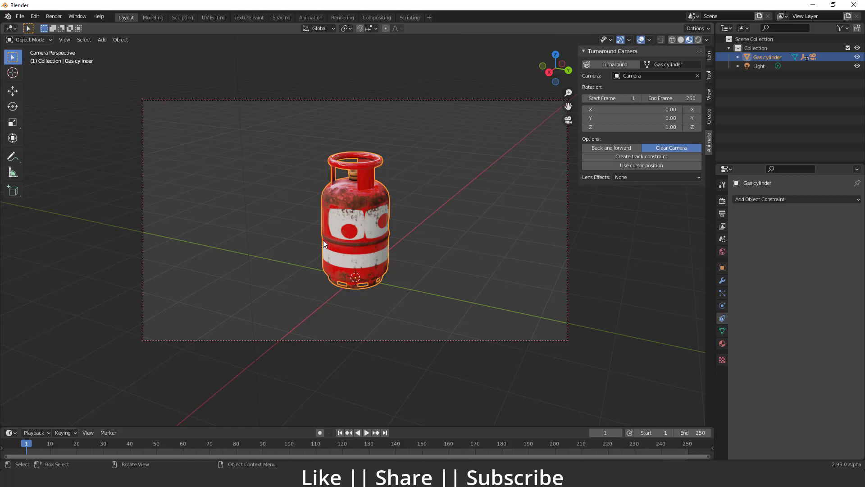